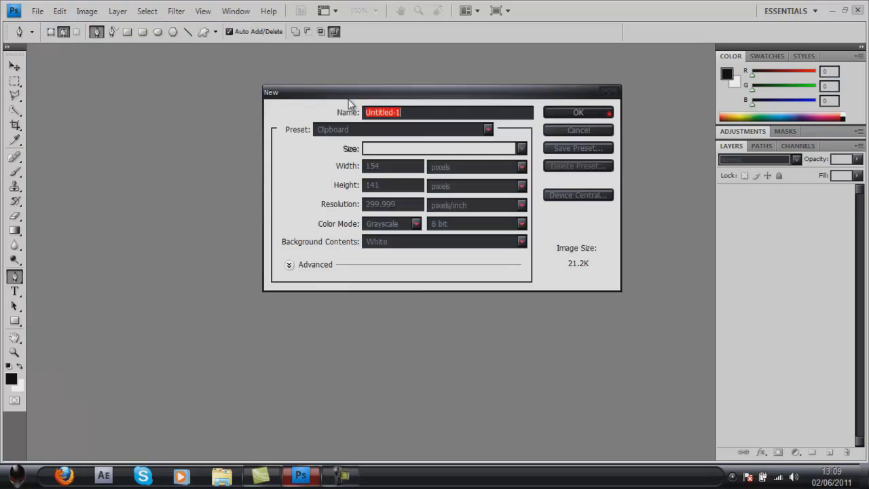
Create a new 500 x 500 pixel Photoshop document.
{"action": "type", "text": "500"}
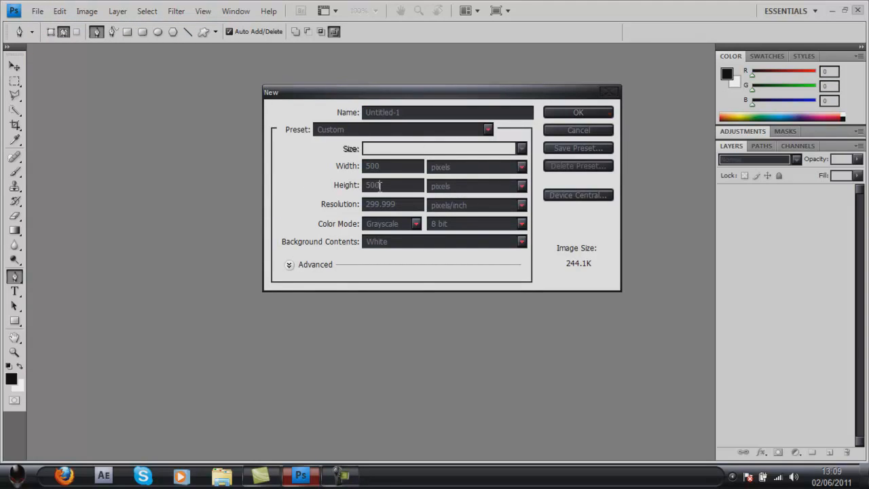
{"action": "key", "text": "Return"}
{"action": "left_click", "coordinate": [14, 66]}
Type 'LIV' in black, centre it on the canvas and rasterize the text layer.
{"action": "left_click", "coordinate": [14, 291]}
{"action": "left_click", "coordinate": [214, 116]}
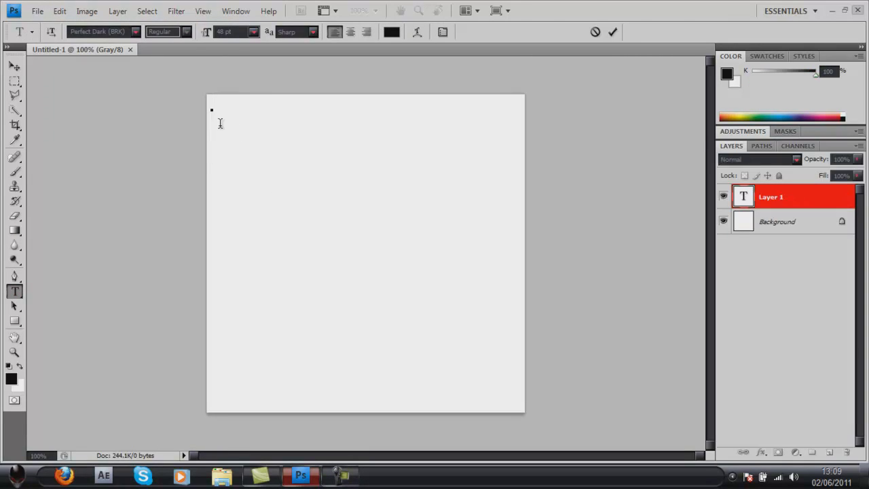
{"action": "type", "text": "LIV"}
{"action": "left_click_drag", "start_coordinate": [267, 152], "coordinate": [308, 340]}
{"action": "key", "text": "ctrl+Return"}
{"action": "key", "text": "v"}
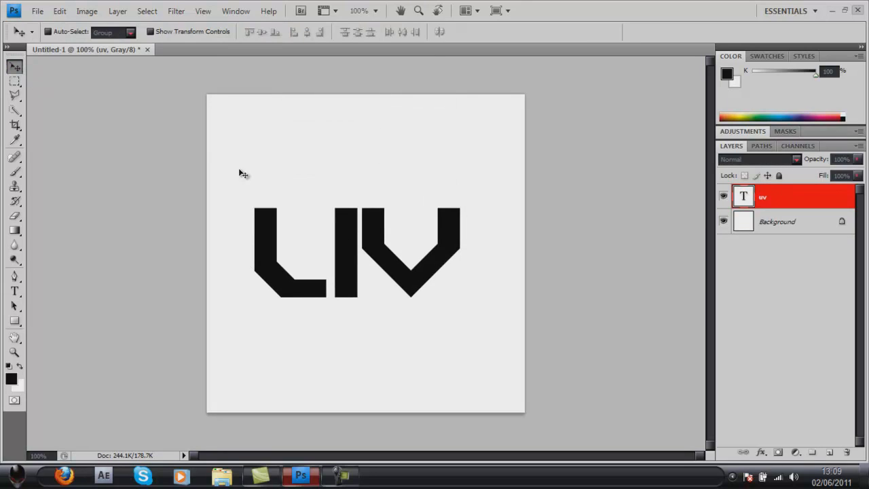
{"action": "right_click", "coordinate": [788, 205]}
{"action": "left_click", "coordinate": [679, 242]}
Copy the V to its own layer, move it onto the I and merge down.
{"action": "key", "text": "m"}
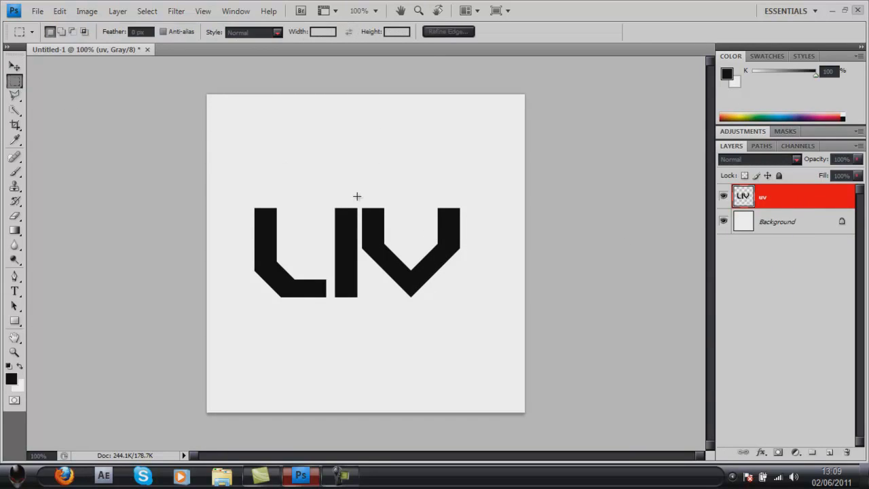
{"action": "key", "text": "ctrl+j"}
{"action": "key", "text": "v"}
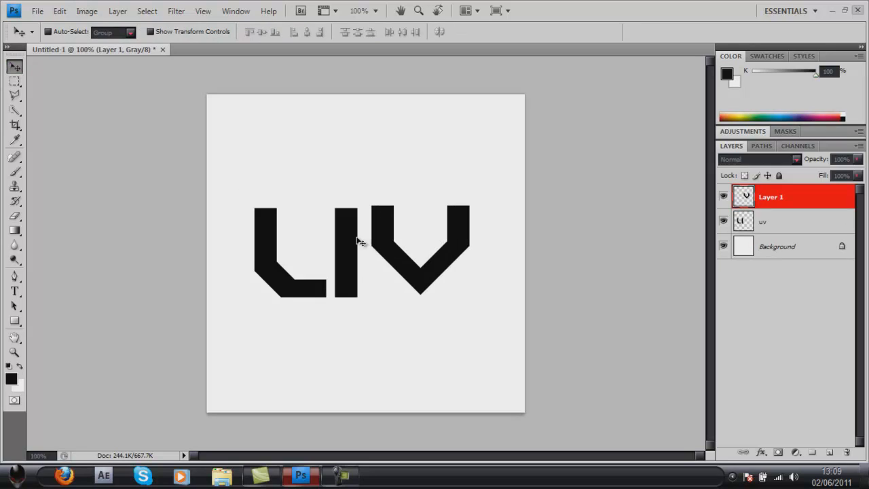
{"action": "left_click_drag", "start_coordinate": [466, 234], "coordinate": [431, 237]}
{"action": "right_click", "coordinate": [802, 197]}
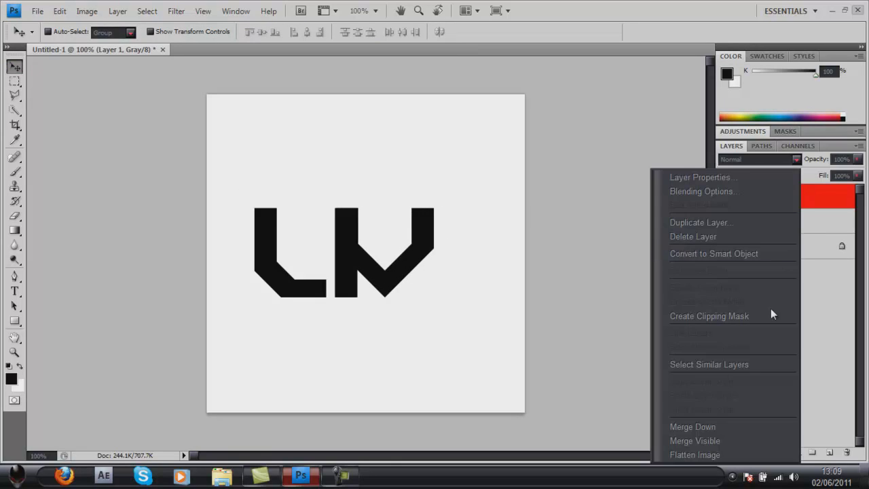
{"action": "left_click", "coordinate": [679, 427]}
Cut a diagonal lasso slice out of the middle stroke and deselect.
{"action": "left_click", "coordinate": [15, 349]}
{"action": "left_click", "coordinate": [349, 265]}
{"action": "left_click", "coordinate": [349, 264]}
{"action": "key", "text": "l"}
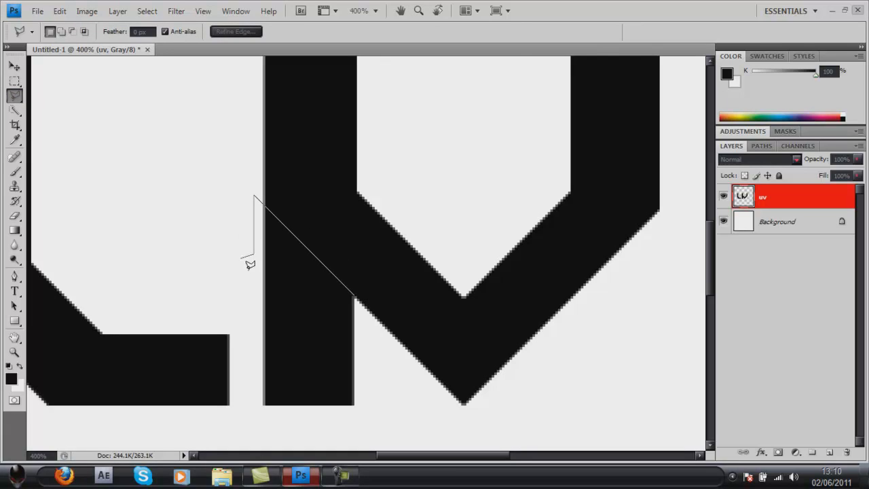
{"action": "left_click_drag", "start_coordinate": [357, 293], "coordinate": [355, 381]}
{"action": "key", "text": "Delete"}
{"action": "key", "text": "ctrl+d"}
Select the whole LV shape and zoom to 400% on the letters.
{"action": "key", "text": "z"}
{"action": "key", "text": "ctrl+0"}
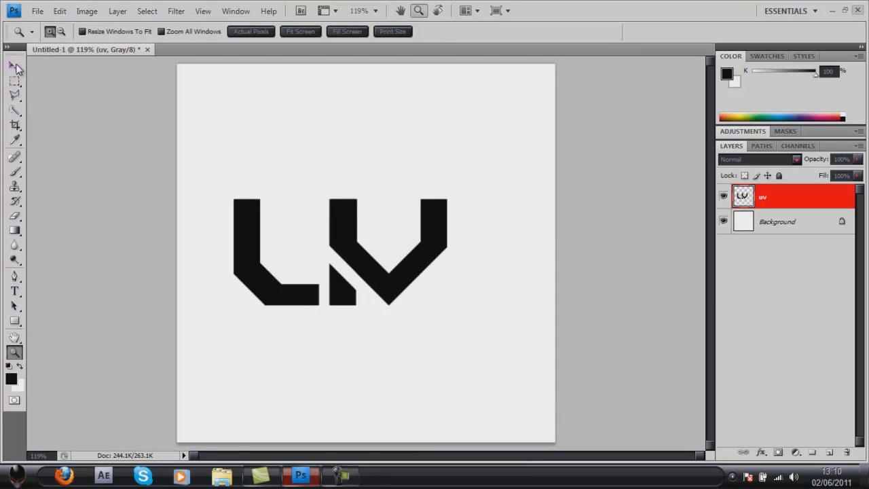
{"action": "left_click", "coordinate": [14, 110]}
{"action": "left_click_drag", "start_coordinate": [253, 270], "coordinate": [270, 281]}
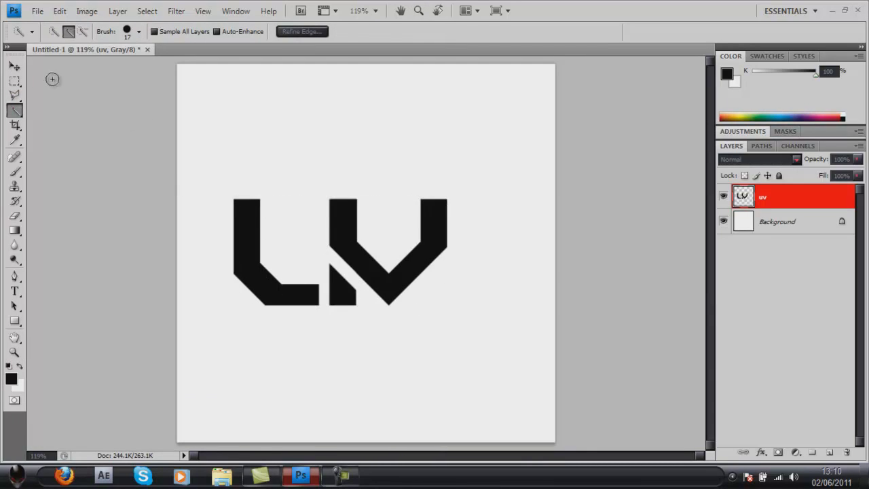
{"action": "key", "text": "z"}
{"action": "left_click", "coordinate": [140, 209]}
{"action": "key", "text": "p"}
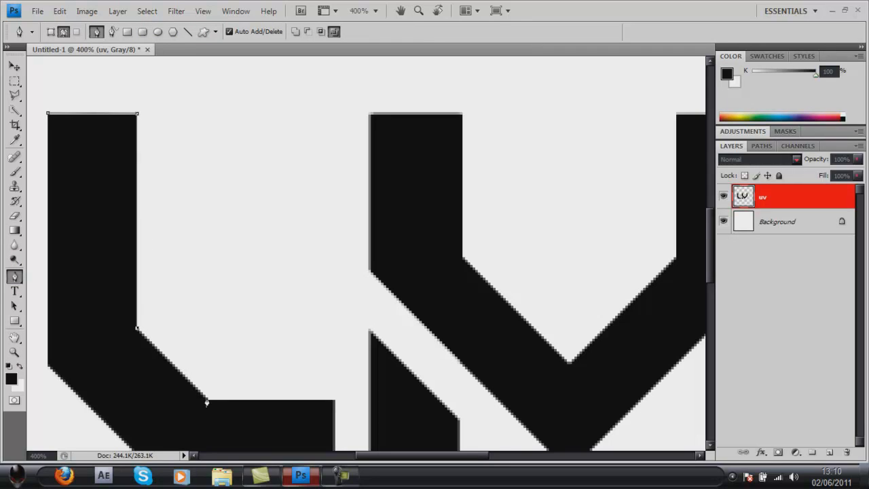
Close the pen outline around the left stroke and check the work path.
{"action": "scroll", "coordinate": [371, 332], "scroll_direction": "down", "scroll_amount": 3}
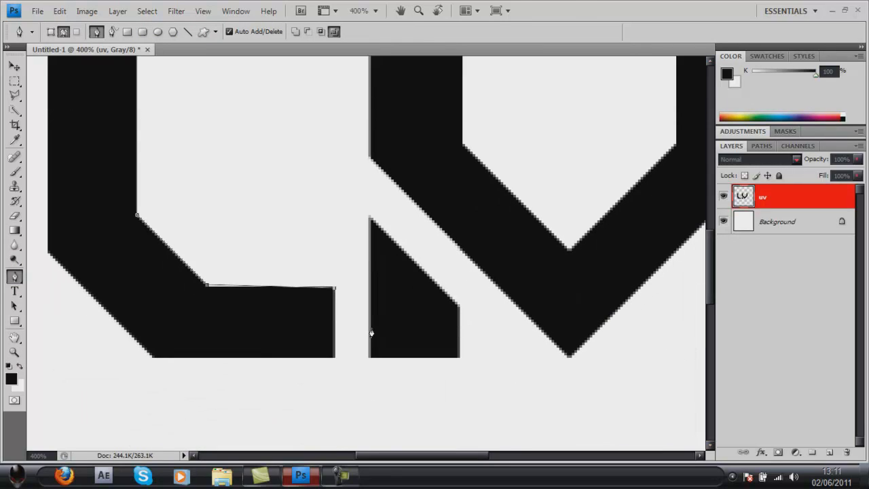
{"action": "scroll", "coordinate": [152, 363], "scroll_direction": "left", "scroll_amount": 6}
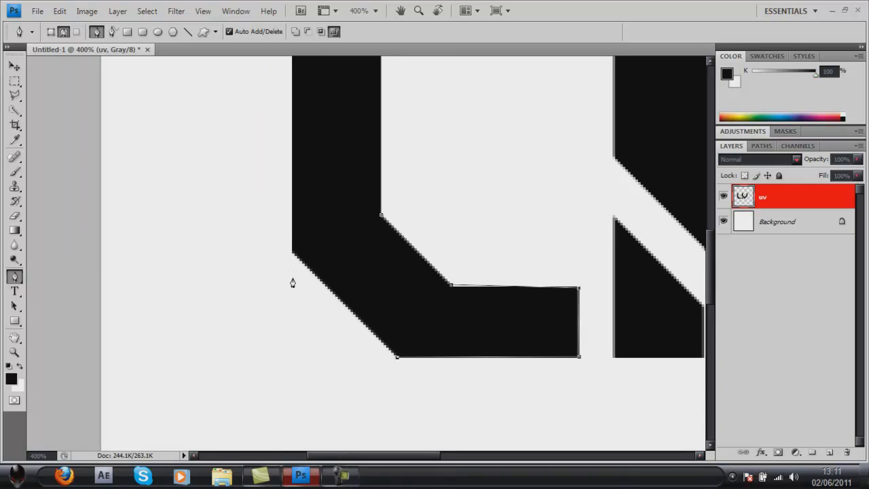
{"action": "scroll", "coordinate": [475, 155], "scroll_direction": "up", "scroll_amount": 3}
{"action": "scroll", "coordinate": [292, 150], "scroll_direction": "up", "scroll_amount": 1}
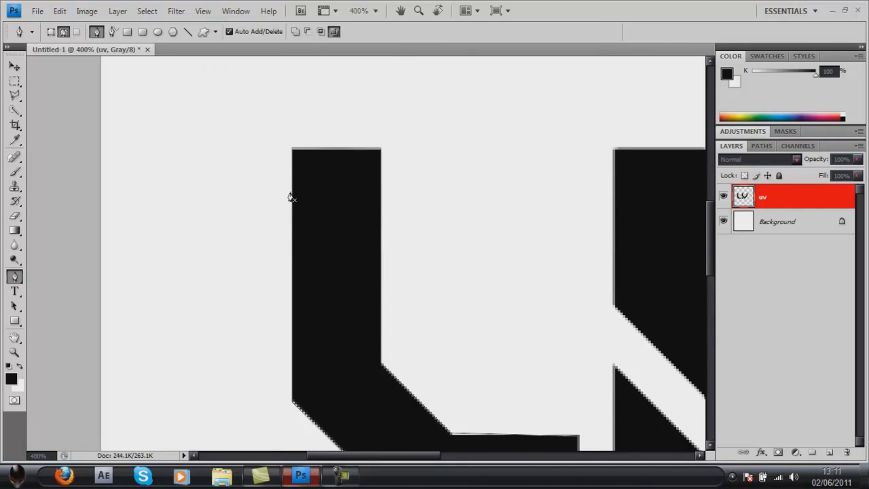
{"action": "left_click", "coordinate": [299, 237], "text": "ctrl"}
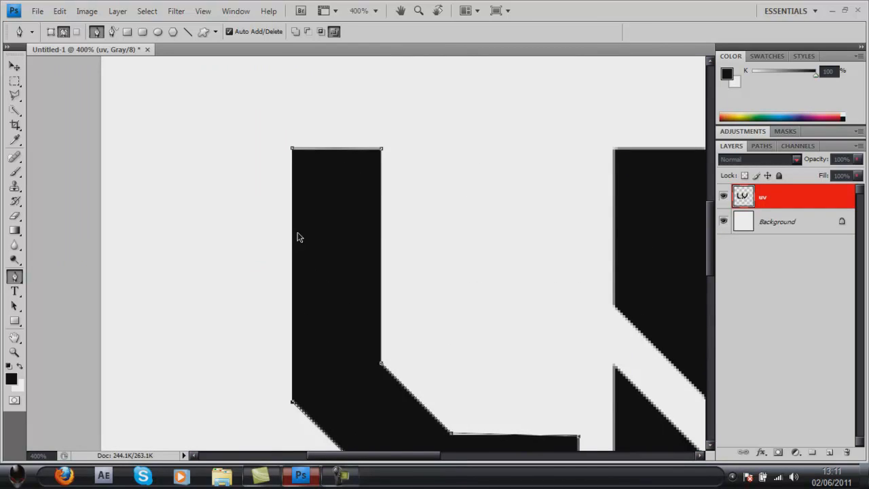
{"action": "right_click", "coordinate": [312, 156]}
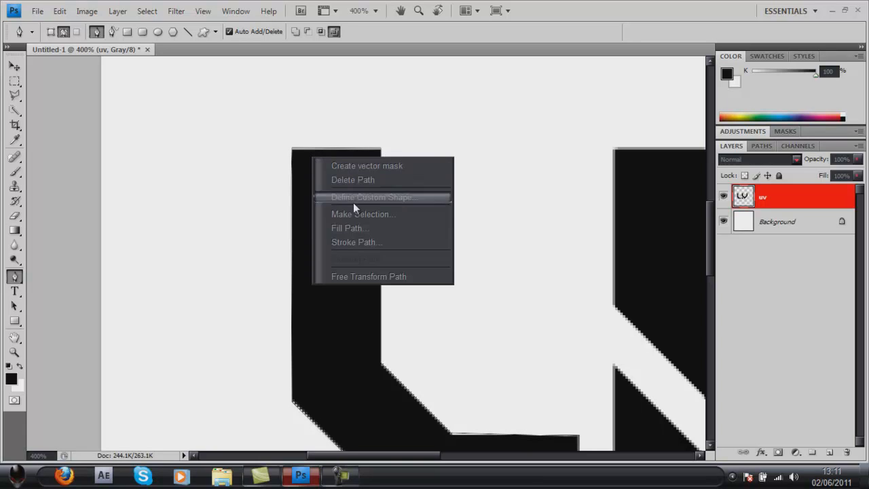
{"action": "left_click", "coordinate": [268, 93]}
{"action": "left_click", "coordinate": [761, 145]}
{"action": "left_click", "coordinate": [731, 146]}
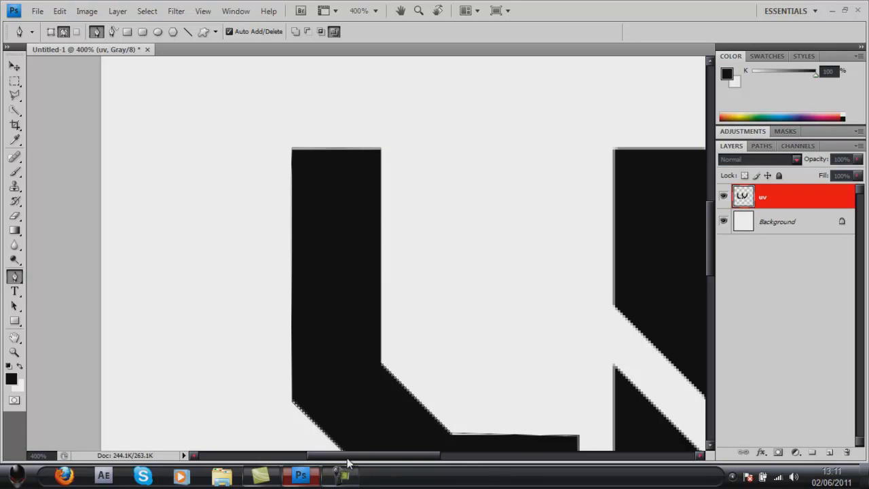
Pan across to finish tracing the V's outline and review the work path.
{"action": "left_click_drag", "start_coordinate": [347, 460], "coordinate": [406, 459]}
{"action": "scroll", "coordinate": [431, 285], "scroll_direction": "down", "scroll_amount": 3}
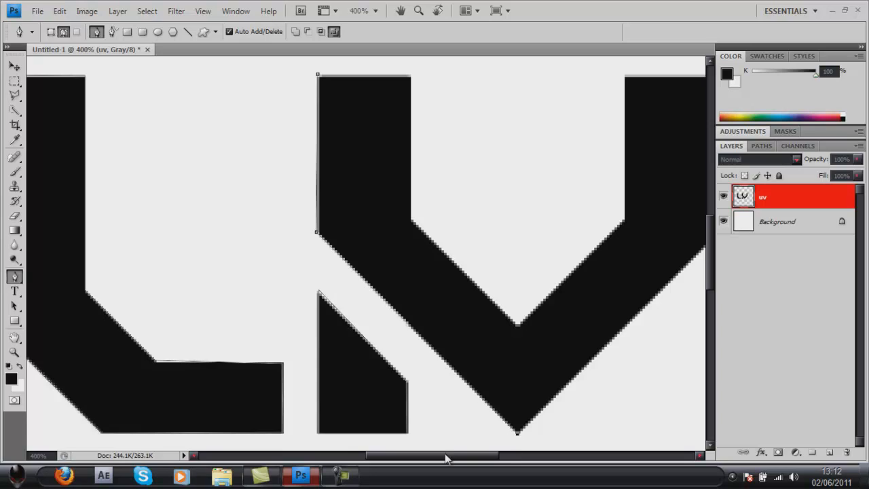
{"action": "left_click_drag", "start_coordinate": [446, 459], "coordinate": [487, 459]}
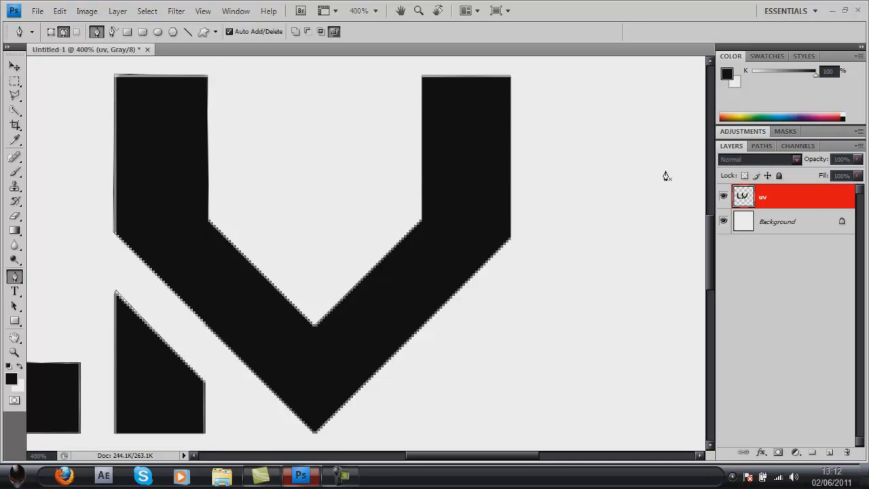
{"action": "left_click", "coordinate": [762, 146]}
{"action": "left_click", "coordinate": [732, 146]}
Export the paths to Illustrator as 'uv logo', then switch to Cinema 4D.
{"action": "left_click", "coordinate": [14, 66]}
{"action": "left_click", "coordinate": [37, 11]}
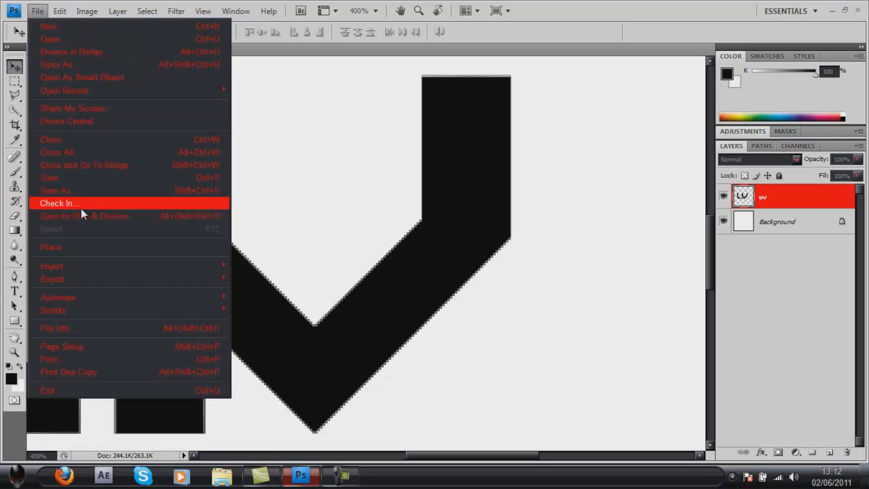
{"action": "left_click", "coordinate": [261, 294]}
{"action": "type", "text": "uv"}
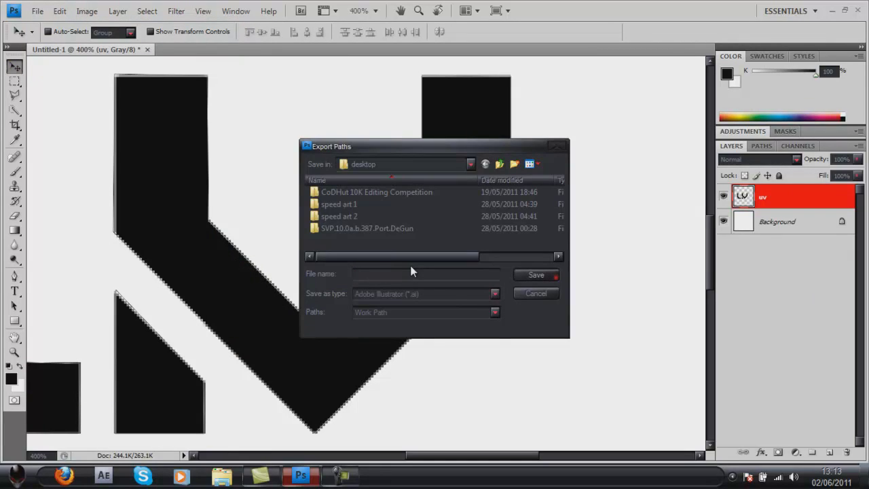
{"action": "type", "text": " logo"}
{"action": "left_click", "coordinate": [537, 277]}
{"action": "left_click", "coordinate": [349, 477]}
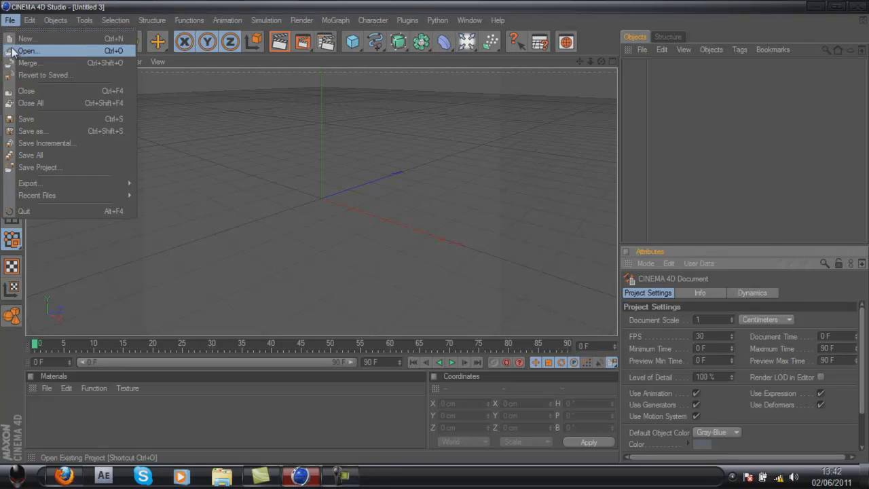
Open uv logo.ai in Cinema 4D with the default import settings.
{"action": "left_click", "coordinate": [12, 52]}
{"action": "left_click_drag", "start_coordinate": [422, 102], "coordinate": [422, 245]}
{"action": "left_click", "coordinate": [163, 241]}
{"action": "left_click", "coordinate": [360, 306]}
{"action": "left_click", "coordinate": [297, 409]}
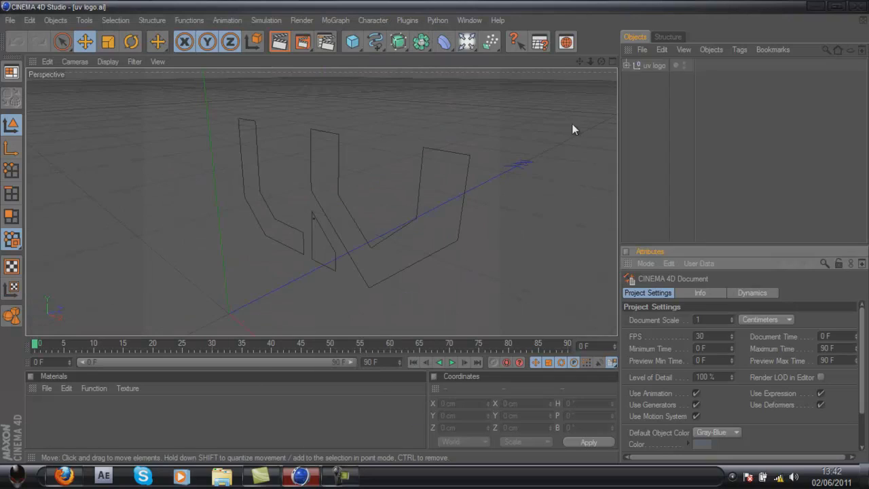
Merge the logo's three paths into one spline, Path 1.1.
{"action": "left_click", "coordinate": [627, 66]}
{"action": "left_click", "coordinate": [658, 78]}
{"action": "left_click", "coordinate": [661, 103], "text": "shift"}
{"action": "left_click", "coordinate": [711, 49]}
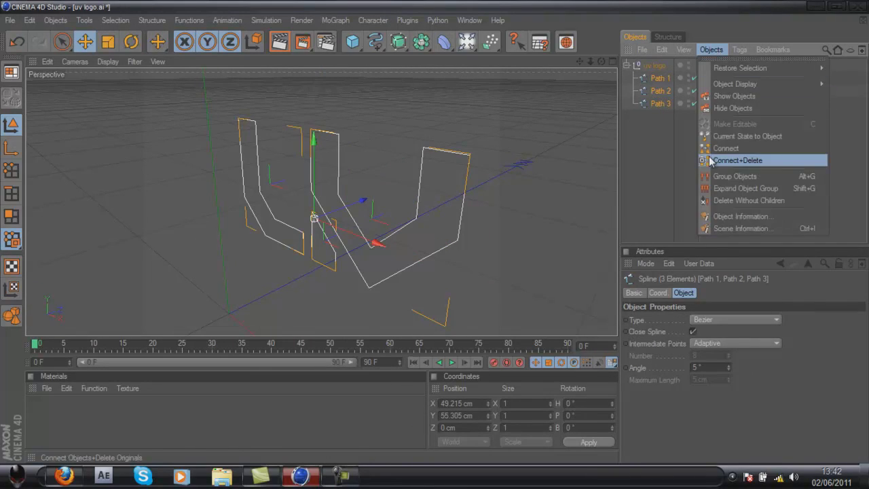
{"action": "left_click", "coordinate": [710, 161]}
Extrude Path 1.1 inside an Extrude NURBS and preview-render the logo.
{"action": "left_click", "coordinate": [399, 41]}
{"action": "left_click", "coordinate": [523, 55]}
{"action": "left_click_drag", "start_coordinate": [664, 92], "coordinate": [670, 67]}
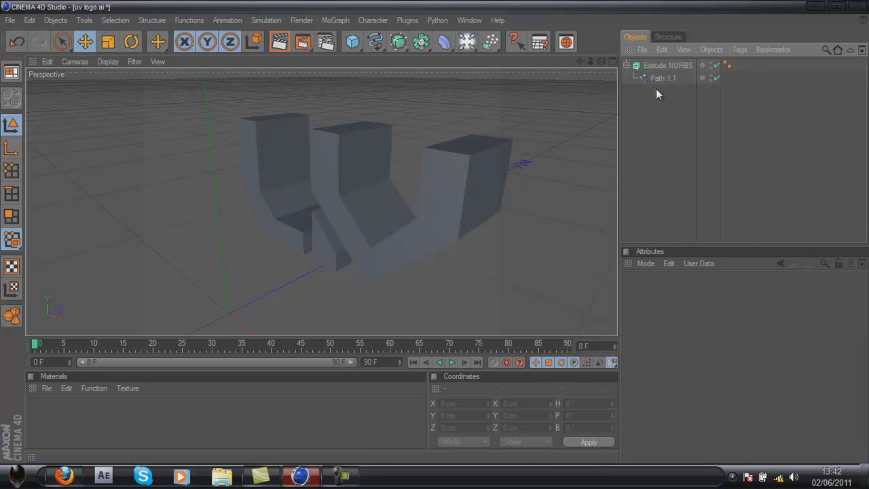
{"action": "left_click", "coordinate": [654, 79]}
{"action": "left_click_drag", "start_coordinate": [419, 232], "coordinate": [435, 238]}
{"action": "left_click", "coordinate": [279, 42]}
{"action": "left_click", "coordinate": [657, 293]}
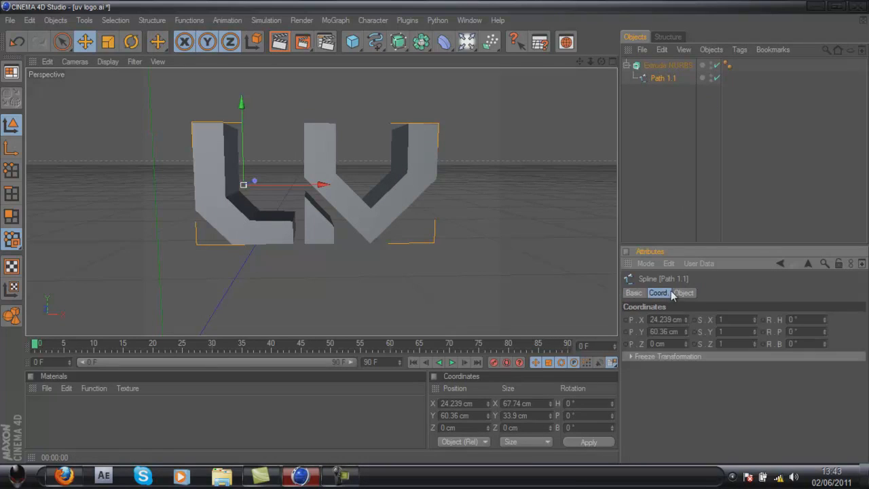
Set the Extrude NURBS start and end caps to Fillet with 1 cm radius.
{"action": "left_click", "coordinate": [669, 66]}
{"action": "left_click", "coordinate": [709, 293]}
{"action": "left_click", "coordinate": [718, 319]}
{"action": "left_click", "coordinate": [747, 332]}
{"action": "left_click", "coordinate": [718, 356]}
{"action": "left_click", "coordinate": [708, 407]}
{"action": "double_click", "coordinate": [677, 380]}
{"action": "key", "text": "Tab"}
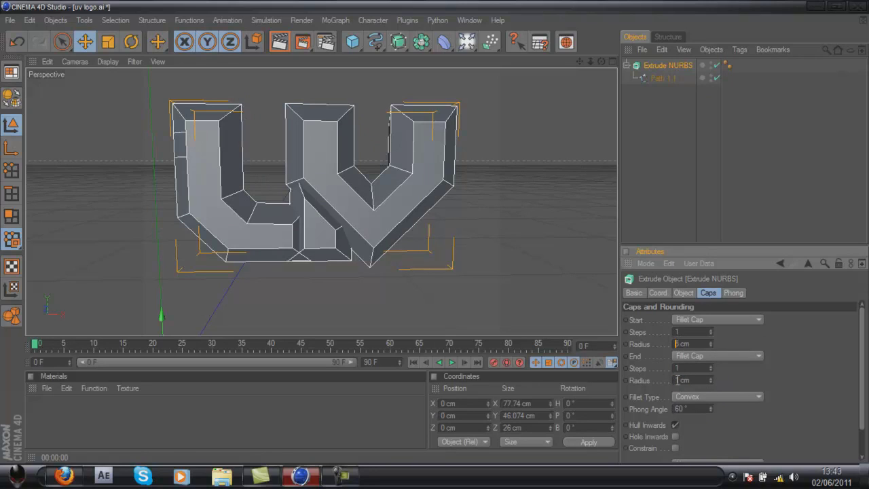
{"action": "key", "text": "Tab"}
{"action": "key", "text": "ctrl+r"}
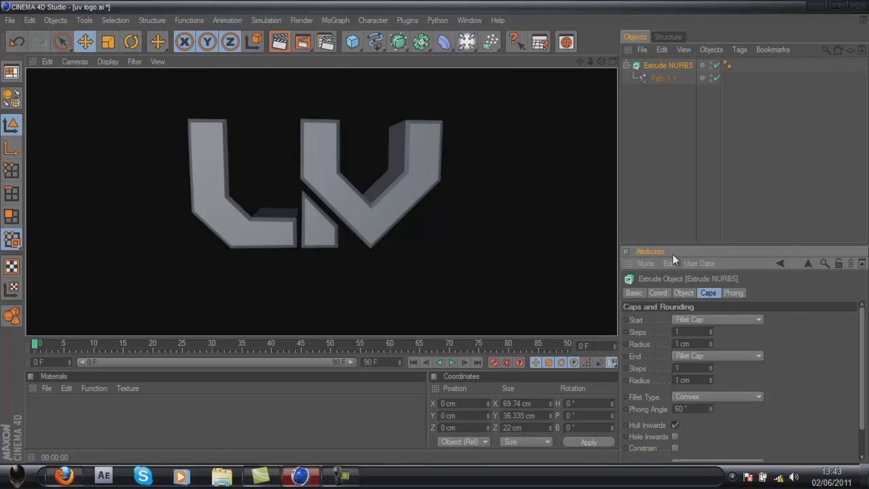
Give both fillet caps 10 steps and render a preview of the rounded logo.
{"action": "type", "text": "10"}
{"action": "double_click", "coordinate": [677, 367]}
{"action": "key", "text": "Return"}
{"action": "left_click", "coordinate": [279, 42]}
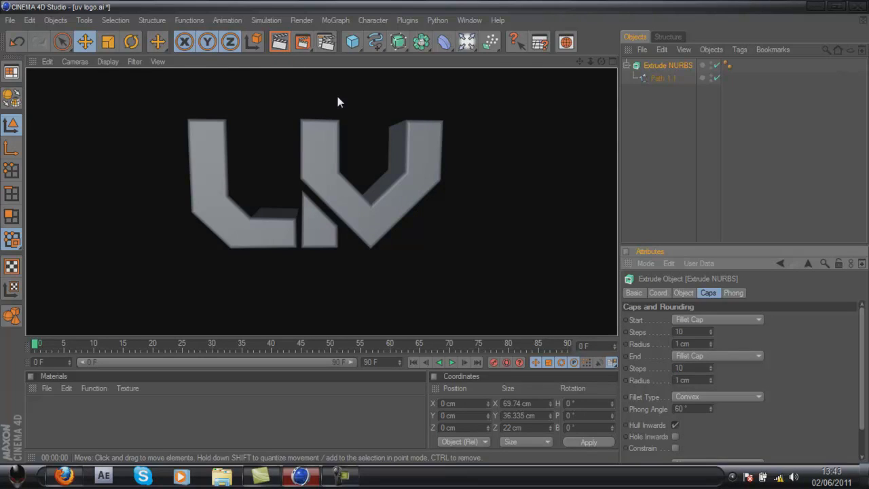
{"action": "left_click", "coordinate": [645, 141]}
{"action": "left_click", "coordinate": [352, 41]}
Add a Plane sized 99999999 cm and orbit the view lower toward the floor.
{"action": "left_click", "coordinate": [381, 73]}
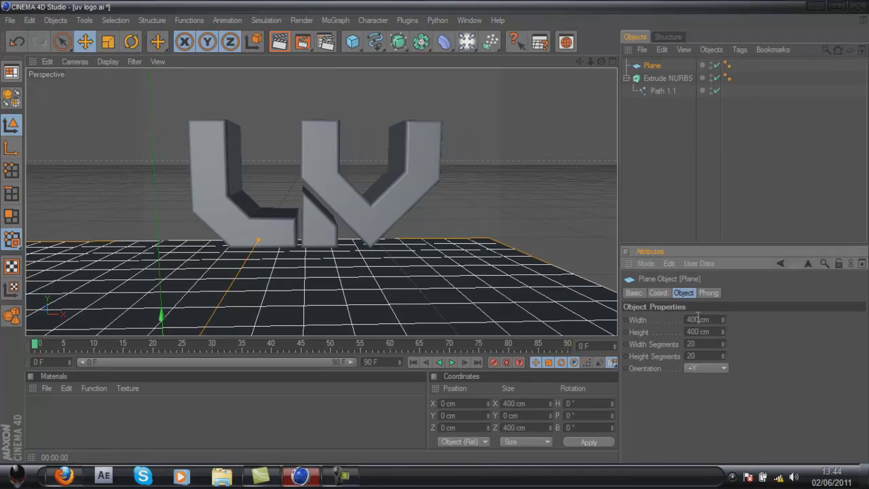
{"action": "type", "text": "99999999"}
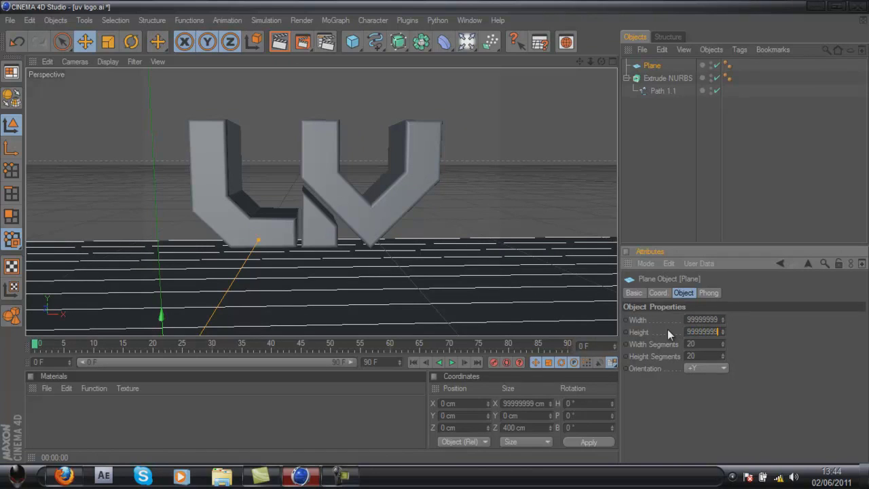
{"action": "key", "text": "Return"}
{"action": "left_click", "coordinate": [663, 90]}
{"action": "left_click_drag", "start_coordinate": [601, 61], "coordinate": [434, 231]}
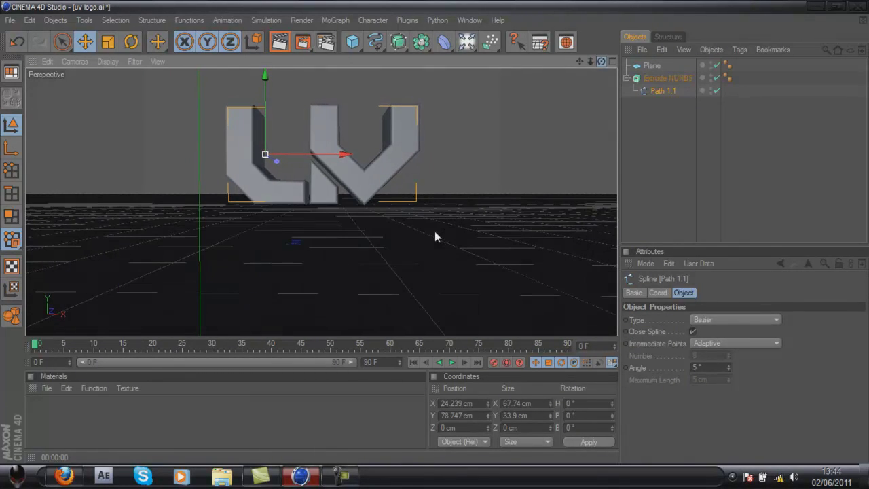
{"action": "double_click", "coordinate": [40, 410]}
Enable Luminance and Reflection and give the black colour channel a gradient shader.
{"action": "left_click", "coordinate": [248, 242]}
{"action": "left_click", "coordinate": [248, 265]}
{"action": "left_click", "coordinate": [205, 219]}
{"action": "left_click", "coordinate": [330, 136]}
{"action": "left_click", "coordinate": [306, 196]}
{"action": "left_click", "coordinate": [329, 183]}
{"action": "left_click", "coordinate": [349, 301]}
{"action": "left_click", "coordinate": [407, 187]}
{"action": "double_click", "coordinate": [322, 251]}
{"action": "left_click", "coordinate": [346, 310]}
Set luminance to dark grey with a Fresnel shader using a black gradient.
{"action": "left_click", "coordinate": [214, 243]}
{"action": "left_click", "coordinate": [331, 136]}
{"action": "left_click_drag", "start_coordinate": [272, 129], "coordinate": [266, 148]}
{"action": "left_click", "coordinate": [306, 202]}
{"action": "left_click", "coordinate": [331, 185]}
{"action": "left_click", "coordinate": [380, 255]}
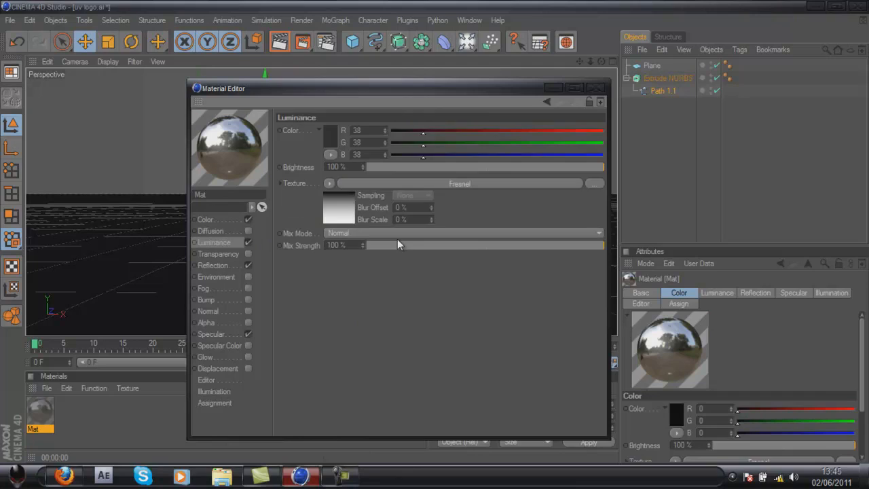
{"action": "left_click", "coordinate": [407, 184]}
{"action": "double_click", "coordinate": [324, 253]}
{"action": "left_click", "coordinate": [247, 311]}
Load a Fresnel shader into reflection with dark grey gradient knots.
{"action": "left_click", "coordinate": [235, 265]}
{"action": "left_click", "coordinate": [333, 191]}
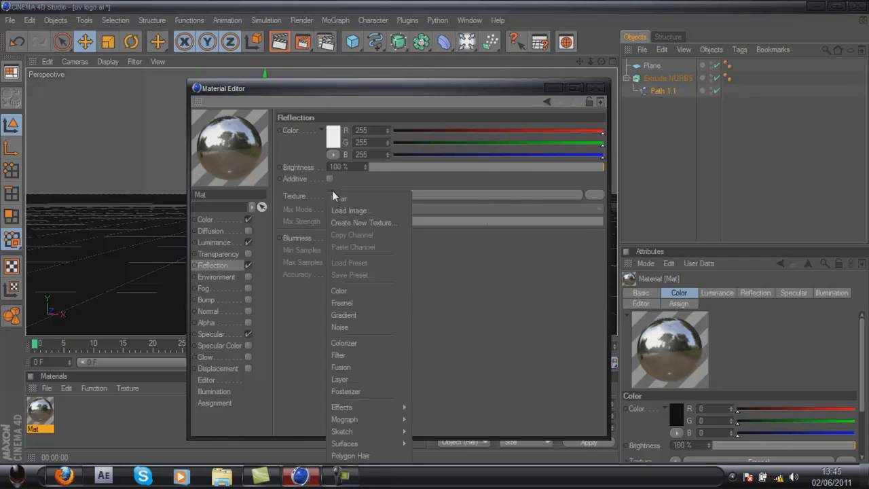
{"action": "left_click", "coordinate": [349, 324]}
{"action": "left_click", "coordinate": [332, 135]}
{"action": "left_click_drag", "start_coordinate": [264, 141], "coordinate": [251, 133]}
{"action": "left_click", "coordinate": [311, 190]}
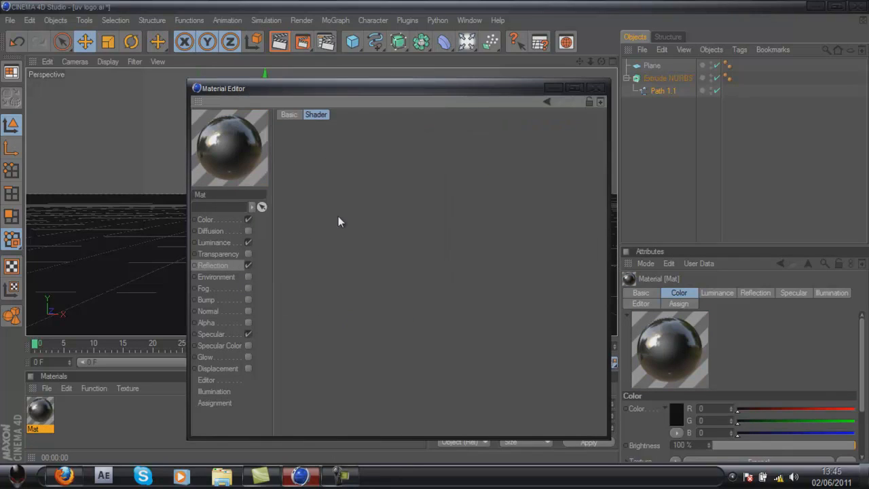
{"action": "double_click", "coordinate": [280, 251]}
{"action": "left_click", "coordinate": [300, 312]}
Try a Subtract reflection mix at 5%, then restore Normal at 100%.
{"action": "left_click", "coordinate": [234, 265]}
{"action": "left_click", "coordinate": [386, 244]}
{"action": "left_click", "coordinate": [389, 256]}
{"action": "mouse_move", "coordinate": [389, 256]}
{"action": "left_mouse_down"}
{"action": "mouse_move", "coordinate": [381, 257]}
{"action": "mouse_move", "coordinate": [603, 258]}
{"action": "left_mouse_up"}
{"action": "left_click", "coordinate": [461, 245]}
{"action": "left_click", "coordinate": [340, 256]}
Set the Fresnel gradient white-to-black and apply Mat to the Extrude NURBS logo.
{"action": "left_click", "coordinate": [460, 195]}
{"action": "double_click", "coordinate": [322, 252]}
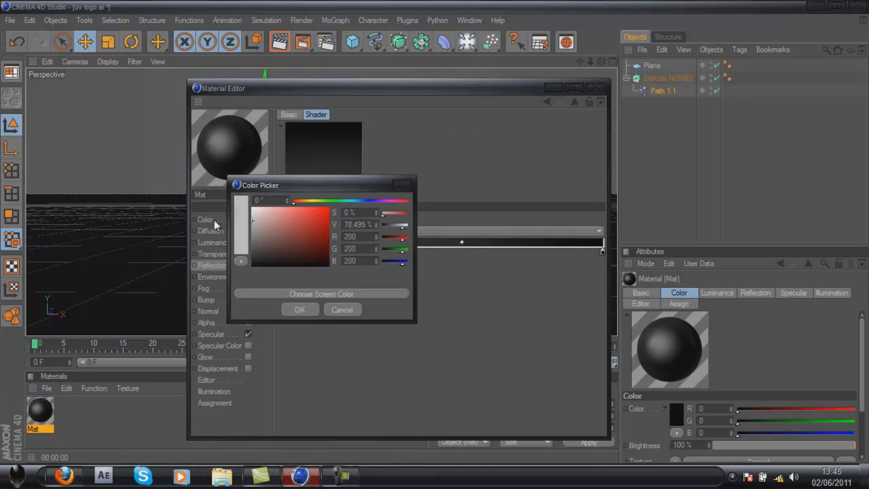
{"action": "left_click", "coordinate": [299, 302]}
{"action": "left_click", "coordinate": [596, 88]}
{"action": "left_click_drag", "start_coordinate": [40, 410], "coordinate": [363, 156]}
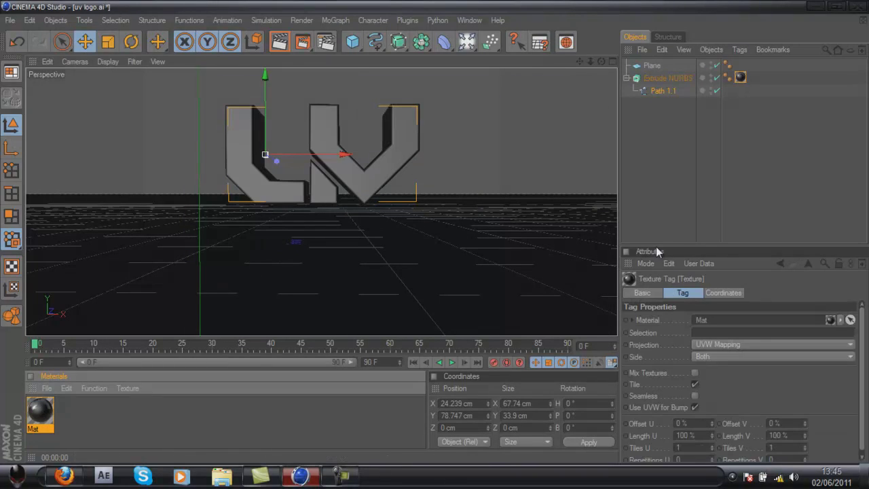
Create Mat.1, enable Luminance and Reflection, and make its base colour blue.
{"action": "double_click", "coordinate": [136, 414]}
{"action": "double_click", "coordinate": [40, 411]}
{"action": "left_click", "coordinate": [248, 242]}
{"action": "left_click", "coordinate": [248, 265]}
{"action": "left_click", "coordinate": [206, 220]}
{"action": "left_click", "coordinate": [331, 136]}
{"action": "left_click_drag", "start_coordinate": [305, 83], "coordinate": [380, 83]}
{"action": "left_click", "coordinate": [322, 104]}
{"action": "left_click", "coordinate": [310, 192]}
Set Mat.1's luminance colour to a lighter blue.
{"action": "left_click", "coordinate": [214, 242]}
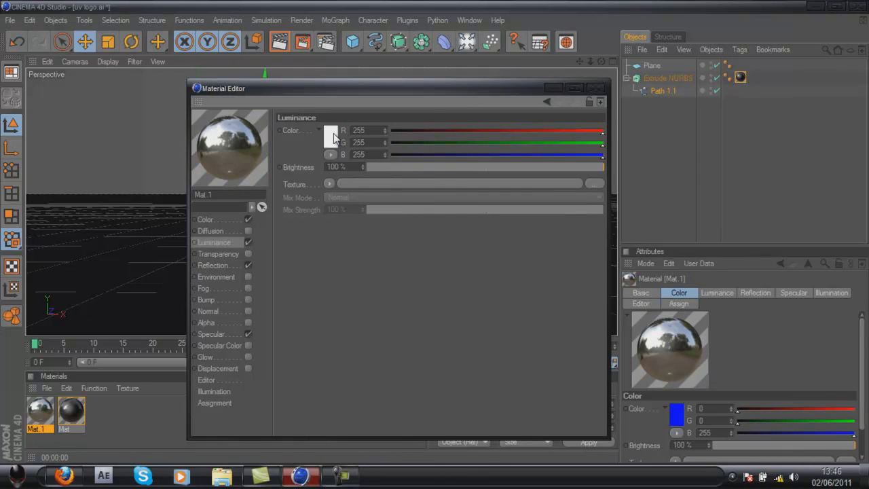
{"action": "left_click", "coordinate": [331, 136]}
{"action": "left_click", "coordinate": [373, 84]}
{"action": "left_click", "coordinate": [333, 98]}
{"action": "left_click", "coordinate": [313, 194]}
Load a Gradient shader as the colour texture, running from blue to bright blue.
{"action": "left_click", "coordinate": [218, 219]}
{"action": "left_click", "coordinate": [326, 183]}
{"action": "left_click", "coordinate": [365, 287]}
{"action": "left_click", "coordinate": [344, 210]}
{"action": "double_click", "coordinate": [322, 251]}
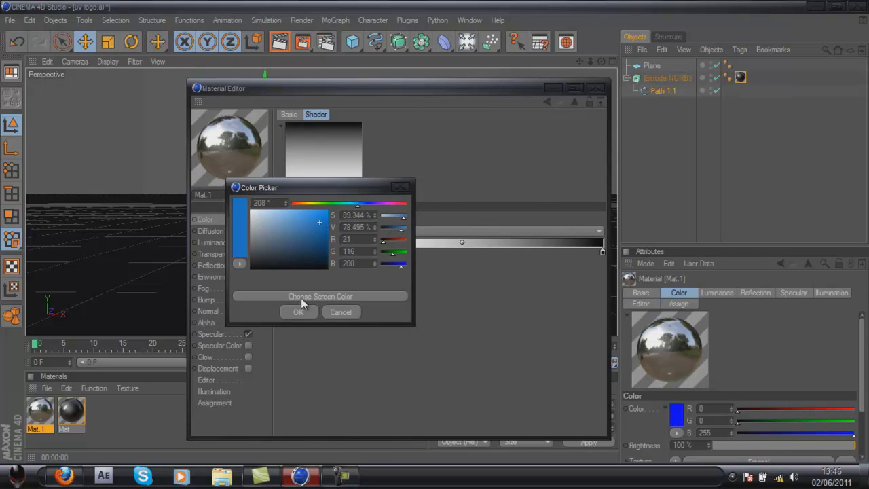
{"action": "left_click", "coordinate": [299, 311]}
{"action": "double_click", "coordinate": [603, 251]}
{"action": "left_click", "coordinate": [652, 208]}
{"action": "left_click", "coordinate": [606, 212]}
{"action": "left_click", "coordinate": [579, 311]}
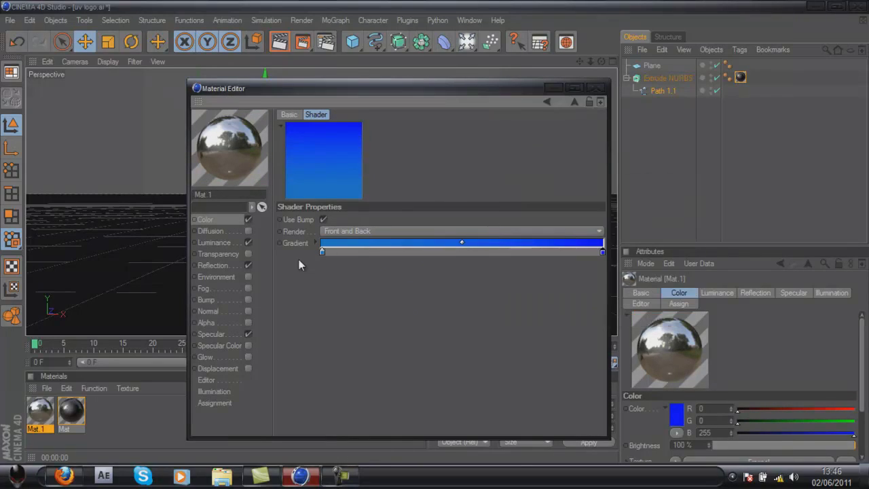
{"action": "left_click", "coordinate": [262, 206]}
Restore the gradient colour texture and give Reflection a blue Fresnel texture.
{"action": "left_click", "coordinate": [328, 184]}
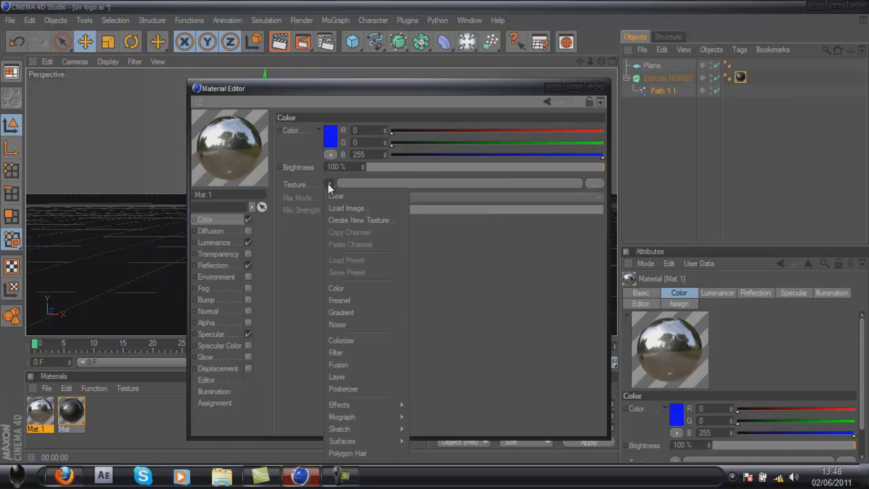
{"action": "left_click", "coordinate": [265, 209]}
{"action": "left_click", "coordinate": [330, 184]}
{"action": "key", "text": "ctrl+z"}
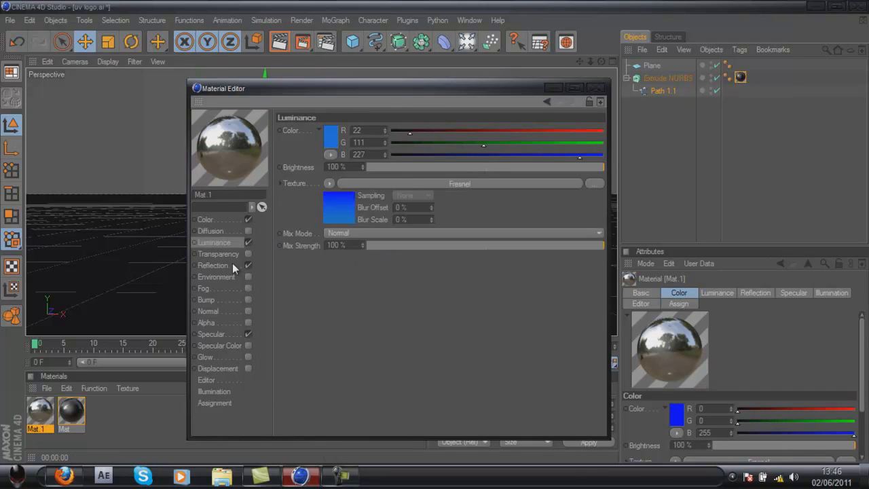
{"action": "left_click", "coordinate": [213, 265]}
{"action": "left_click", "coordinate": [331, 195]}
{"action": "left_click", "coordinate": [350, 259]}
{"action": "left_click", "coordinate": [332, 136]}
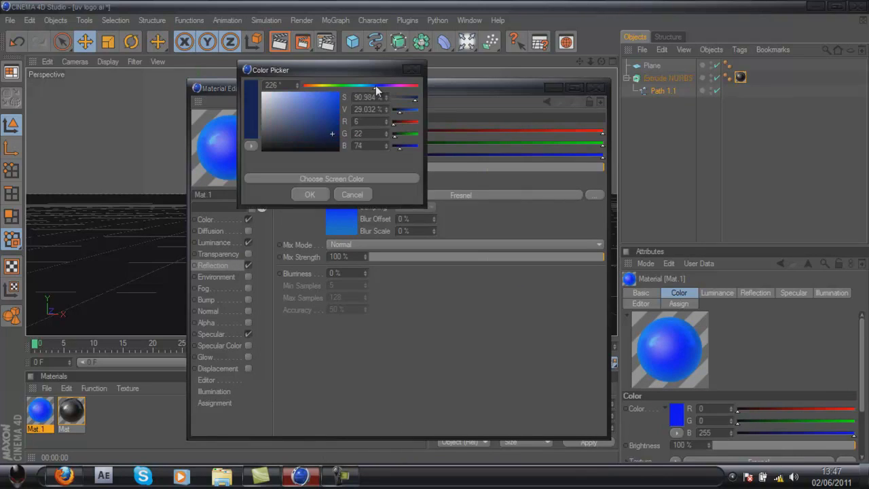
{"action": "left_click", "coordinate": [302, 195]}
Set the Fresnel gradient's right knot to a lighter blue at hue 218°.
{"action": "left_click", "coordinate": [460, 195]}
{"action": "double_click", "coordinate": [602, 252]}
{"action": "left_click", "coordinate": [644, 206]}
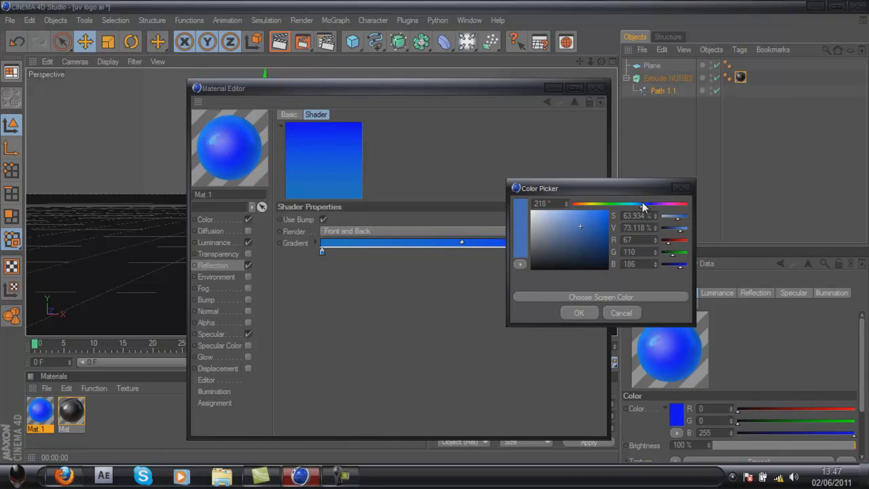
{"action": "left_click", "coordinate": [581, 315]}
{"action": "double_click", "coordinate": [603, 251]}
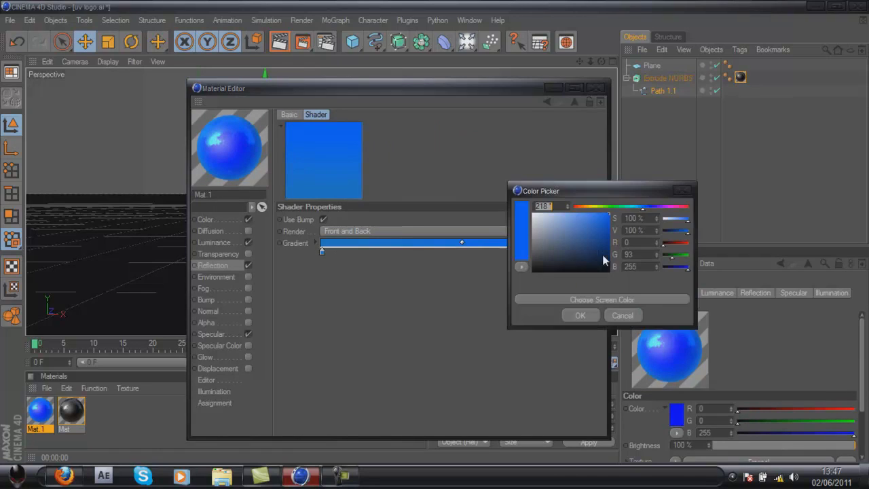
{"action": "left_click", "coordinate": [581, 315]}
Apply Mat.1 to the LV logo and render a preview.
{"action": "left_click", "coordinate": [595, 87]}
{"action": "left_click_drag", "start_coordinate": [400, 145], "coordinate": [399, 145]}
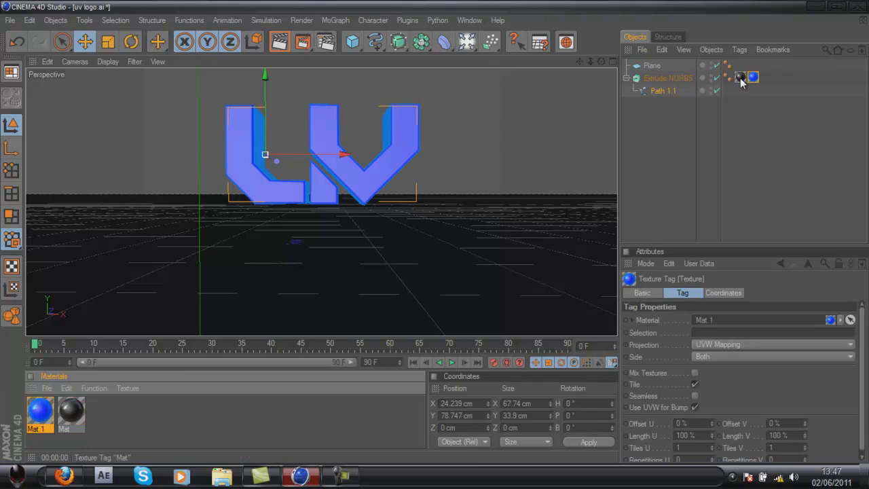
{"action": "left_click", "coordinate": [279, 42]}
Reopen Mat.1 and adjust the luminance blue shade.
{"action": "double_click", "coordinate": [41, 409]}
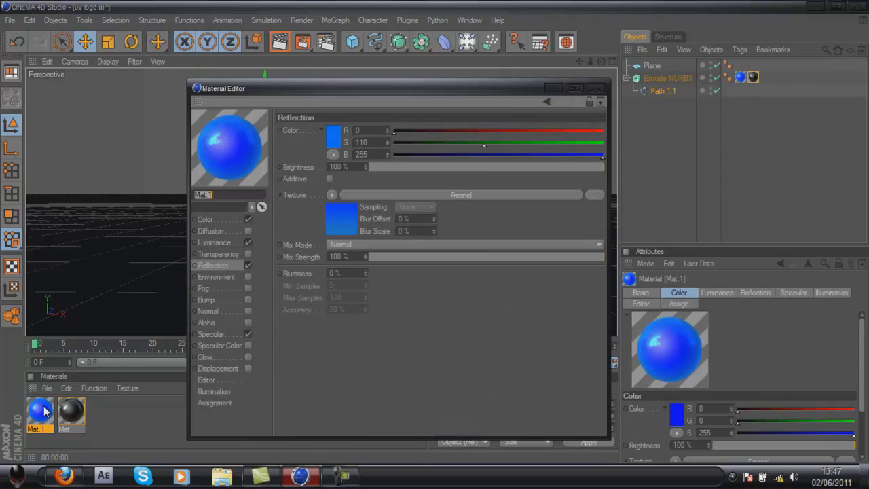
{"action": "left_click", "coordinate": [334, 140]}
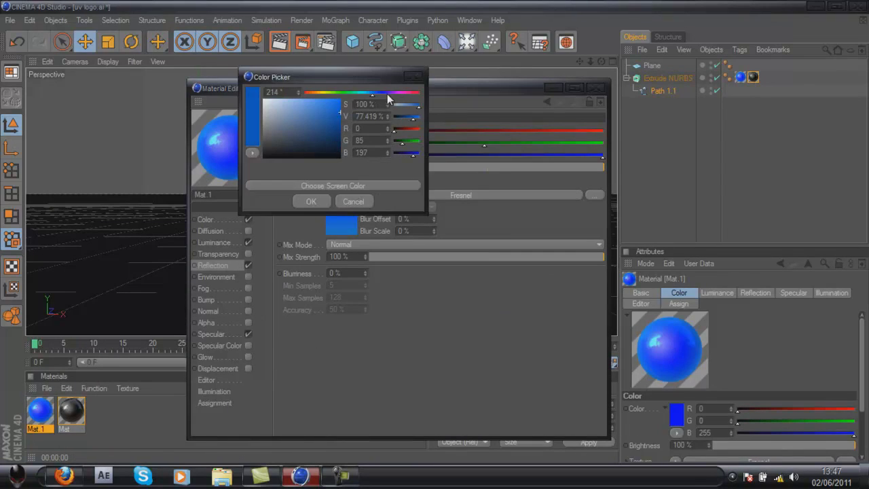
{"action": "left_click", "coordinate": [327, 199]}
{"action": "left_click", "coordinate": [211, 219]}
{"action": "left_click", "coordinate": [214, 242]}
{"action": "left_click", "coordinate": [338, 143]}
{"action": "left_click_drag", "start_coordinate": [338, 144], "coordinate": [327, 108]}
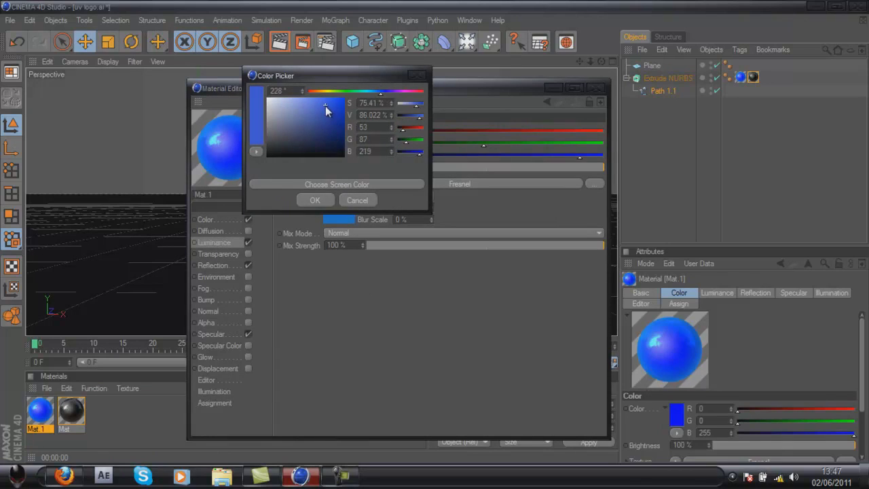
{"action": "left_click", "coordinate": [311, 199]}
Shift the hue of the Fresnel gradient's right knot and recheck the left knot.
{"action": "left_click", "coordinate": [340, 205]}
{"action": "double_click", "coordinate": [602, 251]}
{"action": "left_click", "coordinate": [653, 200]}
{"action": "left_click", "coordinate": [577, 311]}
{"action": "double_click", "coordinate": [322, 251]}
{"action": "left_click", "coordinate": [326, 218]}
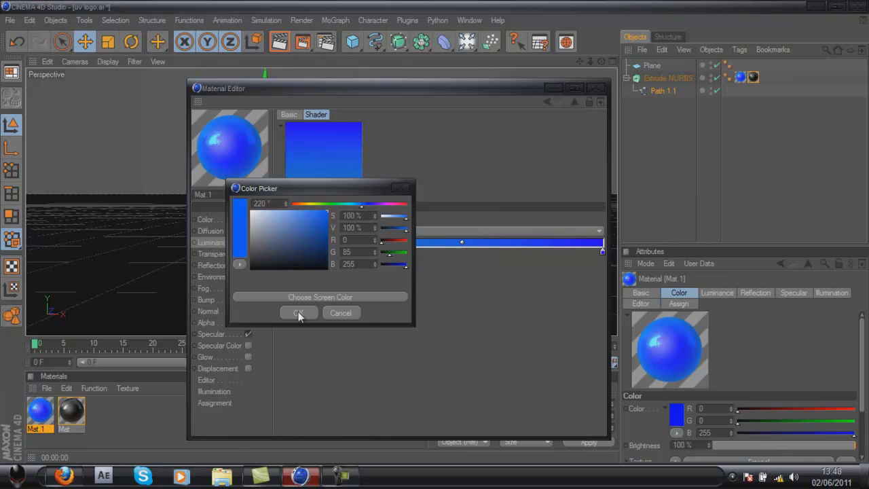
{"action": "left_click", "coordinate": [298, 312]}
{"action": "left_click", "coordinate": [205, 219]}
Retune the Fresnel knot colours once more, then render a preview of the blue-edged logo.
{"action": "left_click", "coordinate": [334, 216]}
{"action": "double_click", "coordinate": [603, 251]}
{"action": "left_click", "coordinate": [654, 204]}
{"action": "left_click", "coordinate": [577, 310]}
{"action": "double_click", "coordinate": [322, 251]}
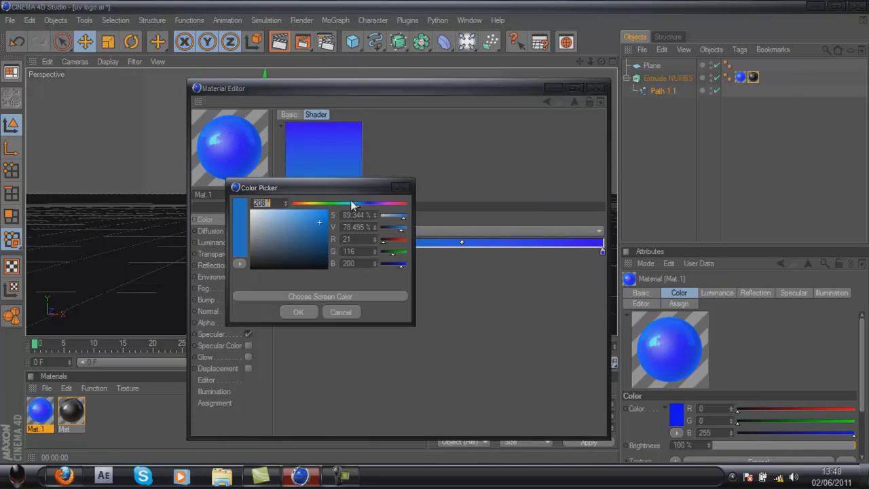
{"action": "left_click", "coordinate": [298, 312]}
{"action": "left_click", "coordinate": [596, 88]}
{"action": "left_click", "coordinate": [289, 45]}
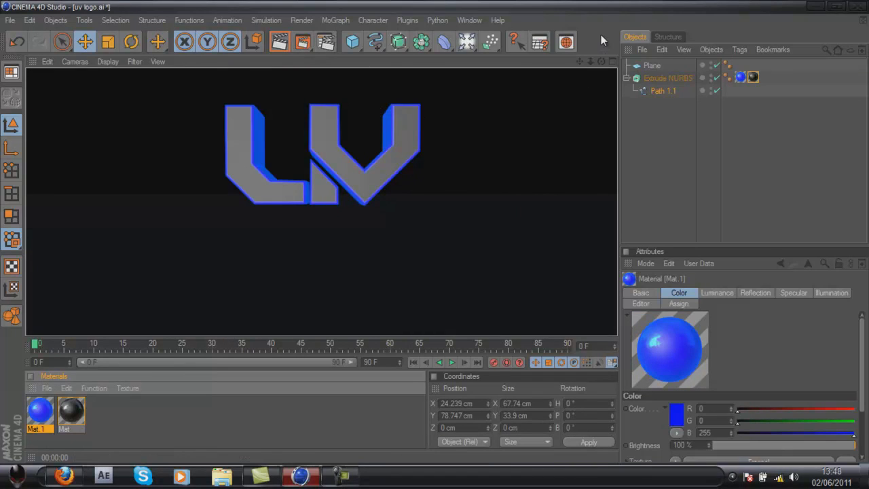
Add a spot light and rotate it to point downward.
{"action": "scroll", "coordinate": [435, 232], "scroll_direction": "down", "scroll_amount": 1}
{"action": "scroll", "coordinate": [435, 231], "scroll_direction": "down", "scroll_amount": 5}
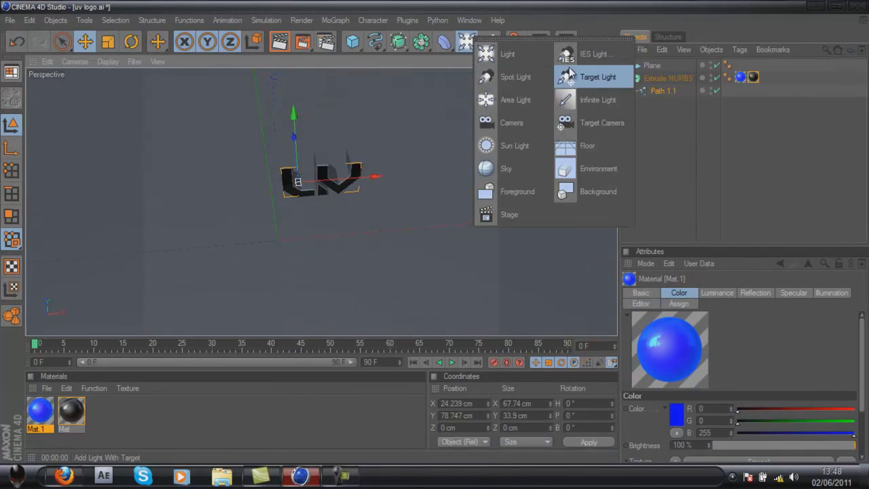
{"action": "left_click_drag", "start_coordinate": [490, 42], "coordinate": [530, 86]}
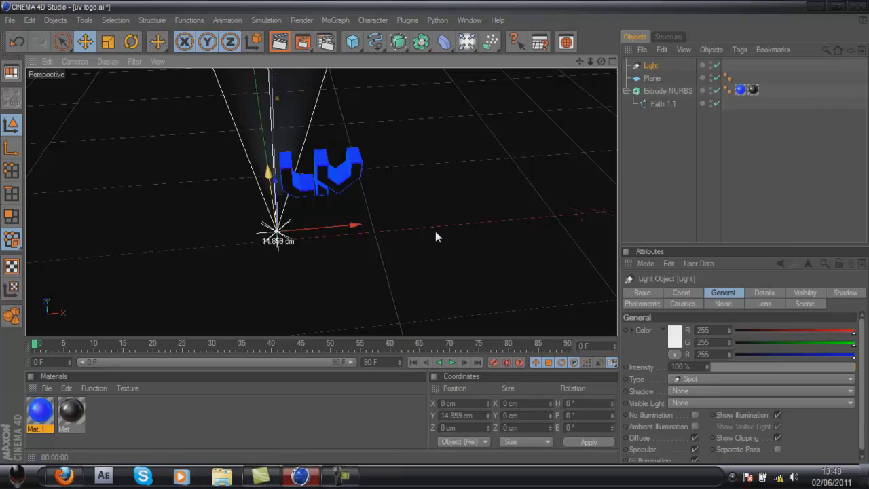
{"action": "key", "text": "r"}
{"action": "mouse_move", "coordinate": [159, 78]}
{"action": "left_mouse_down"}
{"action": "mouse_move", "coordinate": [437, 247]}
{"action": "mouse_move", "coordinate": [435, 233]}
{"action": "left_mouse_up"}
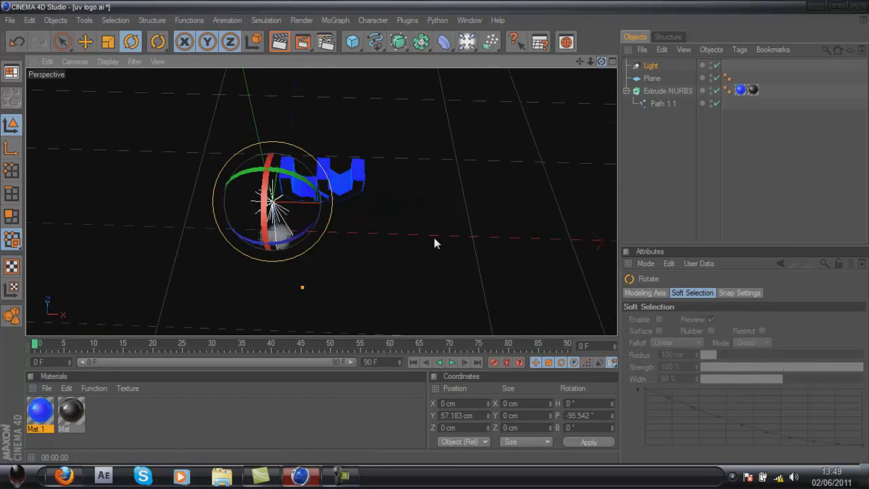
Position the spot light about 200.6 cm above the LV logo, lighting the floor.
{"action": "left_click_drag", "start_coordinate": [434, 237], "coordinate": [436, 230]}
{"action": "key", "text": "e"}
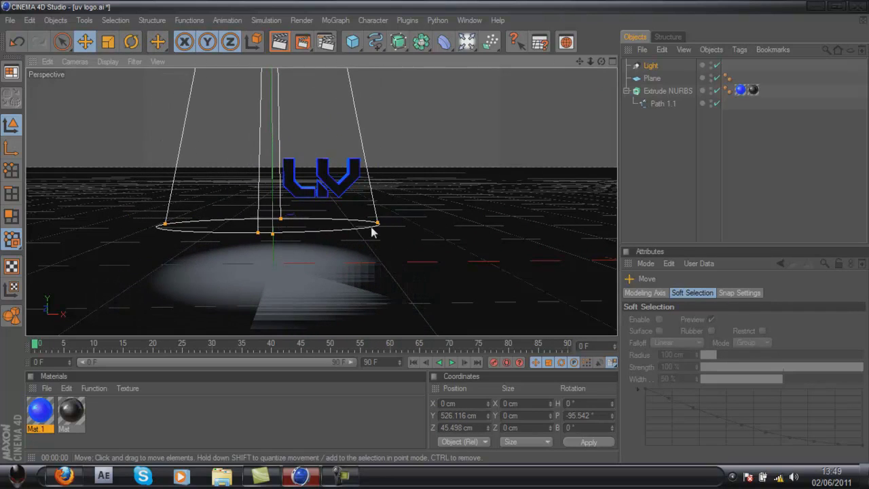
{"action": "mouse_move", "coordinate": [434, 231]}
{"action": "left_mouse_down"}
{"action": "mouse_move", "coordinate": [429, 226]}
{"action": "mouse_move", "coordinate": [434, 231]}
{"action": "left_mouse_up"}
{"action": "left_click_drag", "start_coordinate": [590, 62], "coordinate": [432, 232]}
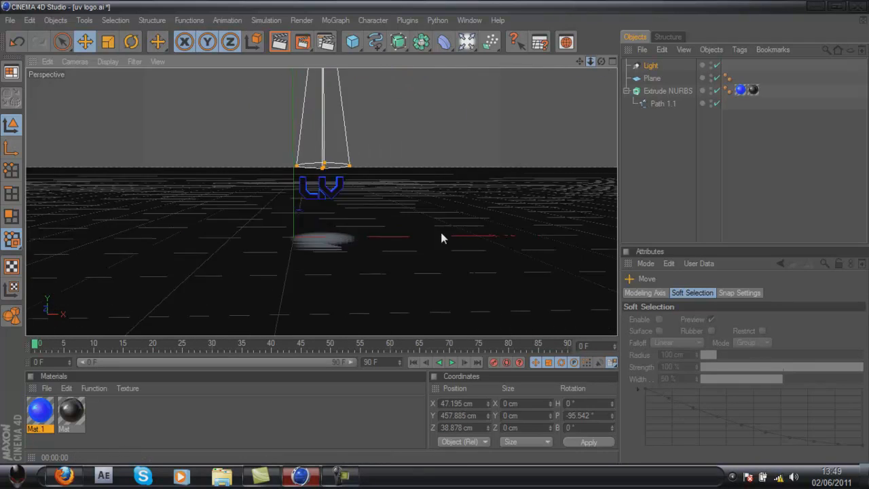
{"action": "key", "text": "ctrl+shift+z"}
{"action": "mouse_move", "coordinate": [462, 60]}
{"action": "left_mouse_down"}
{"action": "mouse_move", "coordinate": [435, 231]}
{"action": "mouse_move", "coordinate": [323, 309]}
{"action": "left_mouse_up"}
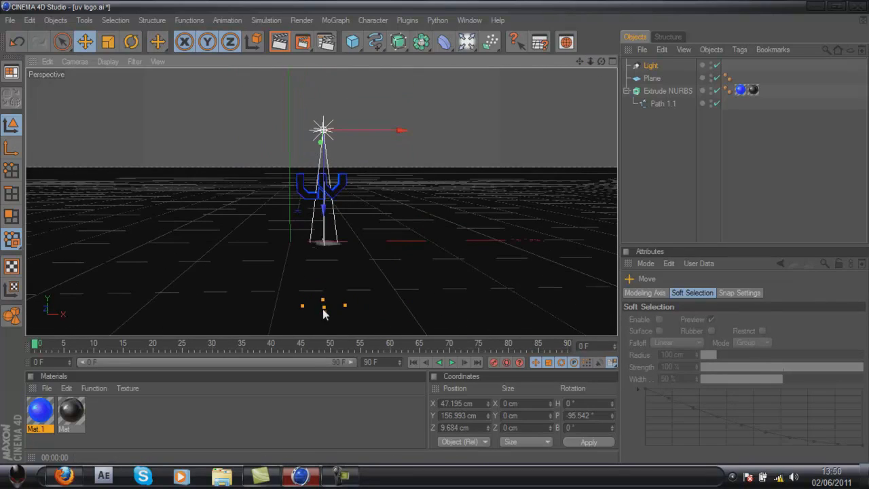
{"action": "left_click_drag", "start_coordinate": [324, 208], "coordinate": [329, 138]}
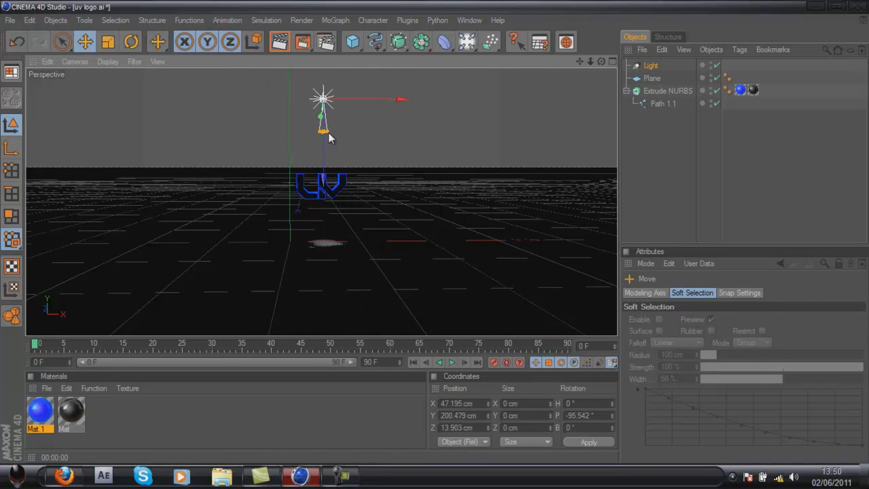
{"action": "scroll", "coordinate": [450, 242], "scroll_direction": "up", "scroll_amount": 5}
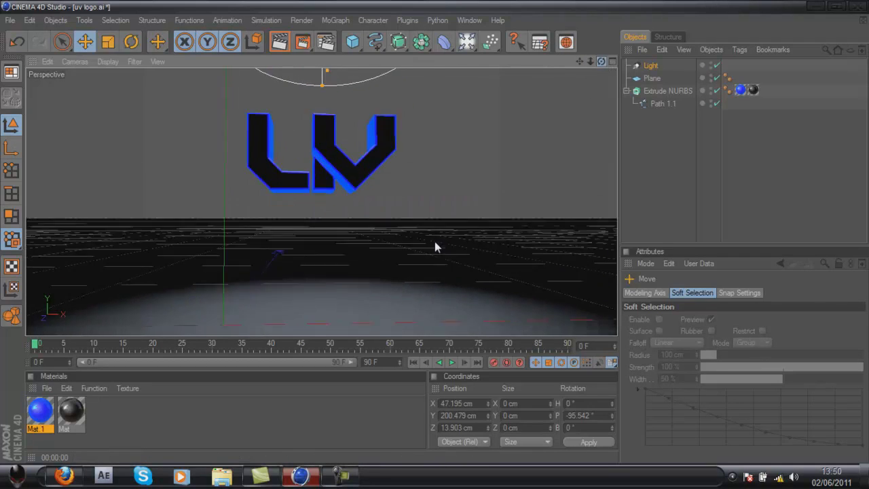
{"action": "key", "text": "ctrl+shift+z"}
{"action": "key", "text": "ctrl+shift+z"}
{"action": "key", "text": "ctrl+shift+z"}
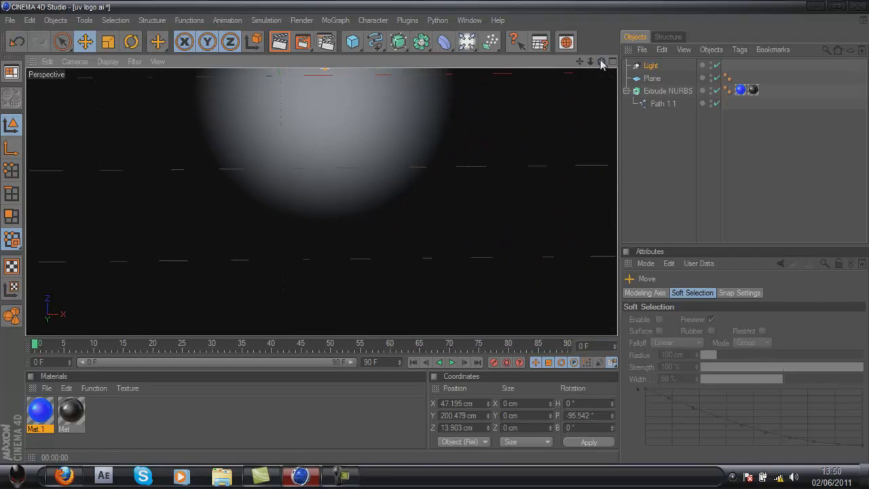
{"action": "key", "text": "ctrl+z"}
{"action": "key", "text": "ctrl+z"}
{"action": "key", "text": "ctrl+z"}
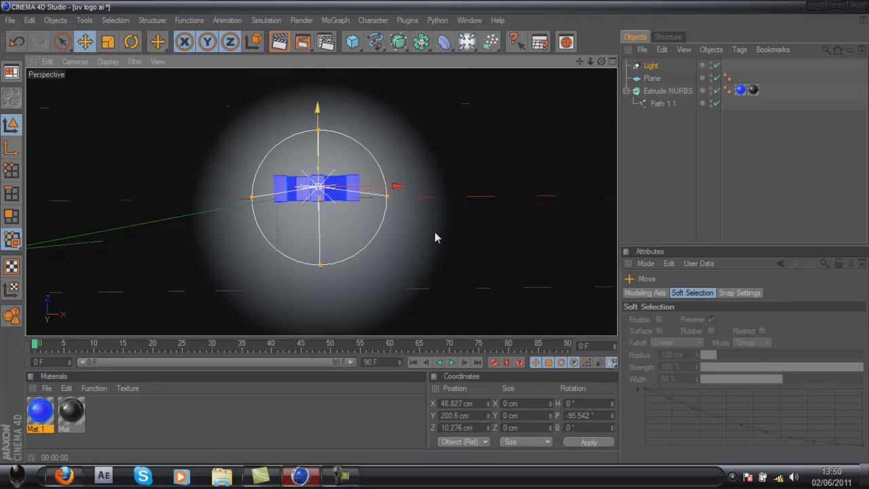
{"action": "left_click_drag", "start_coordinate": [595, 64], "coordinate": [437, 235]}
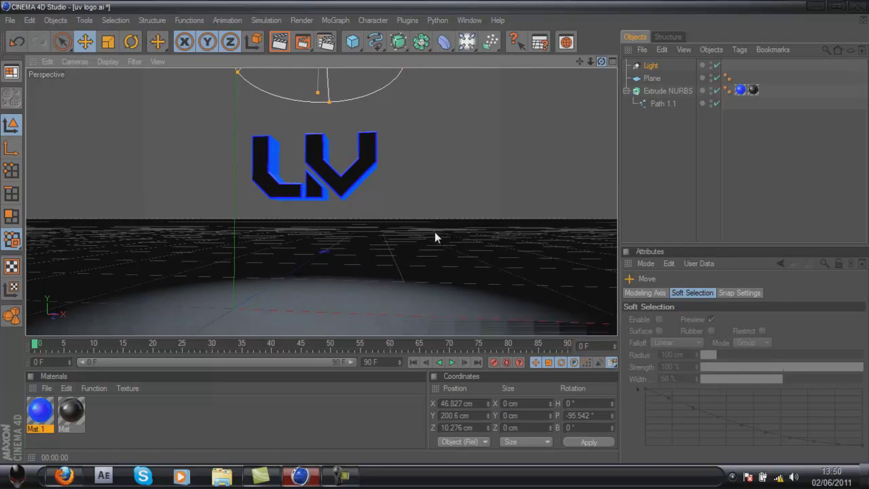
Set the render output resolution to 1280×720.
{"action": "left_click", "coordinate": [278, 43]}
{"action": "key", "text": "ctrl+b"}
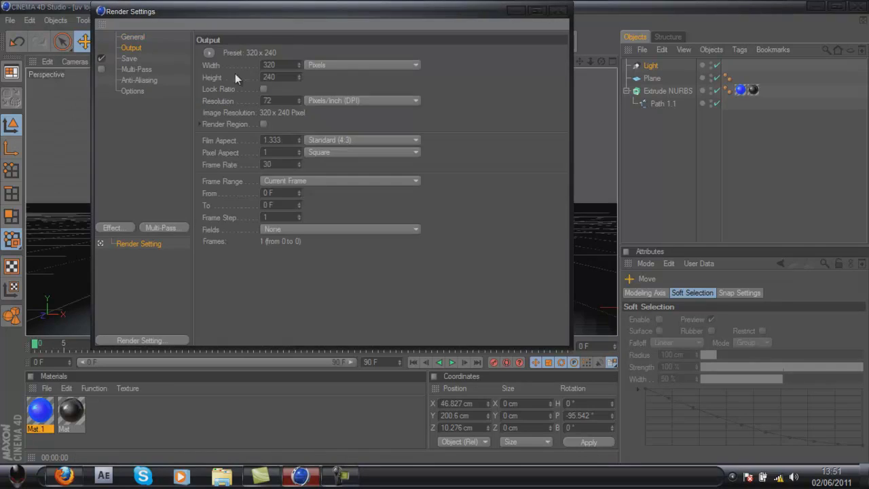
{"action": "type", "text": "128"}
{"action": "type", "text": "720"}
{"action": "key", "text": "Return"}
Save the render as PNG with an alpha channel to 'uv logo part2'.
{"action": "left_click", "coordinate": [130, 59]}
{"action": "type", "text": "uv logo part2"}
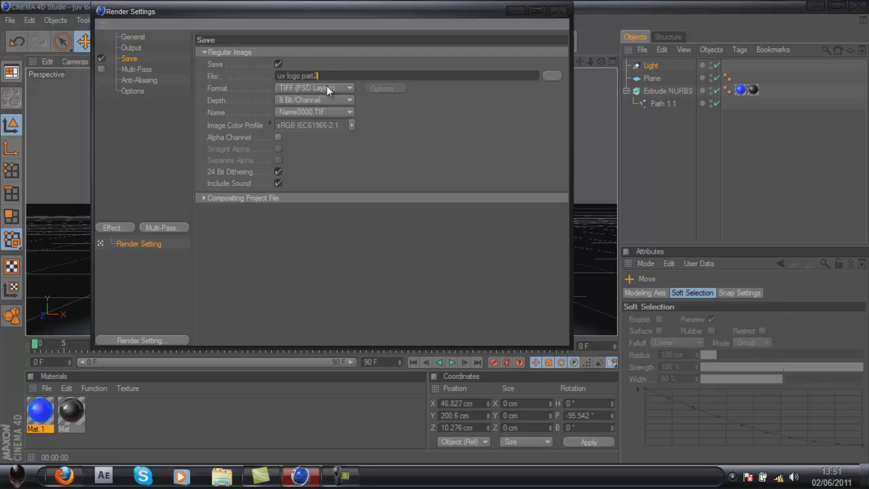
{"action": "left_click", "coordinate": [327, 88]}
{"action": "left_click", "coordinate": [309, 167]}
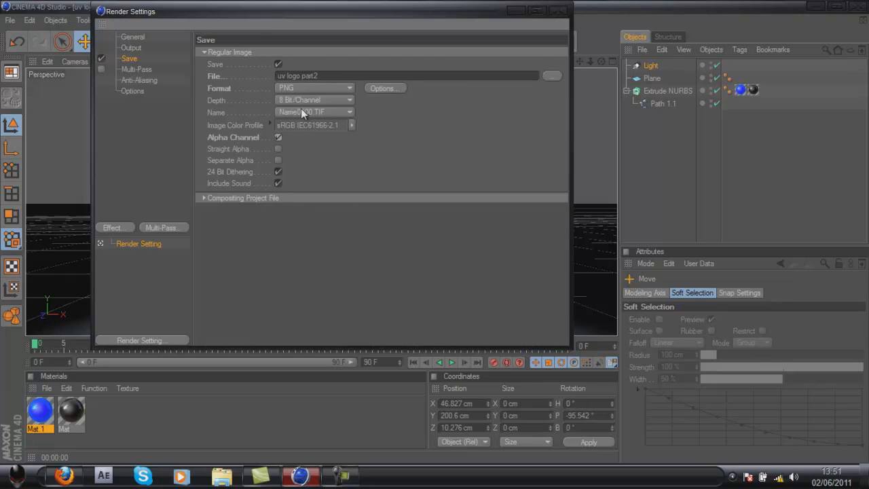
{"action": "left_click", "coordinate": [138, 80]}
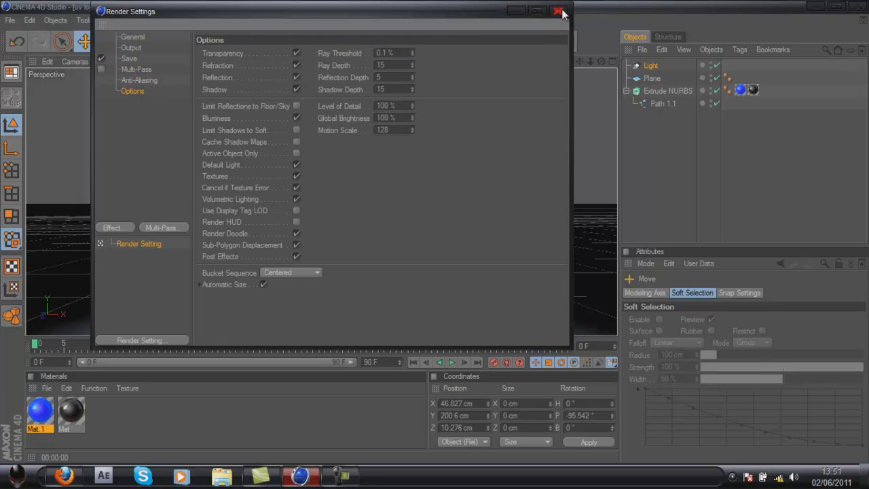
Delete the spot light and render the final image to the Picture Viewer.
{"action": "key", "text": "Delete"}
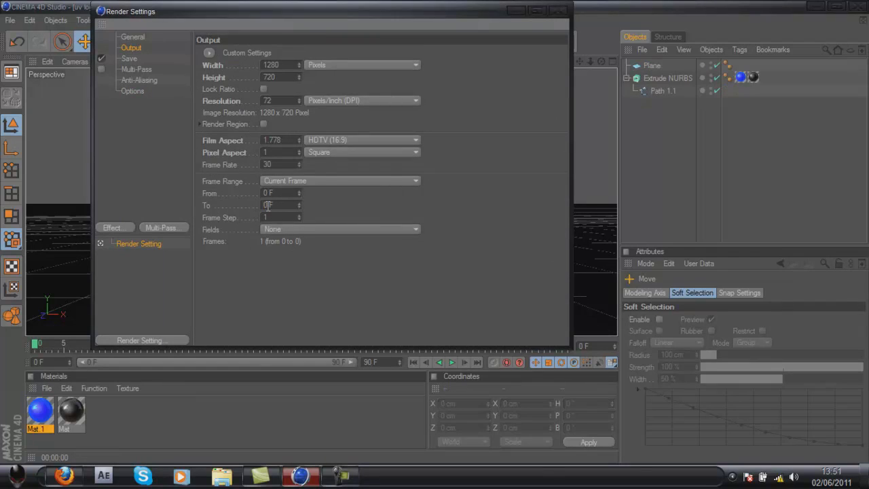
{"action": "left_click", "coordinate": [558, 12]}
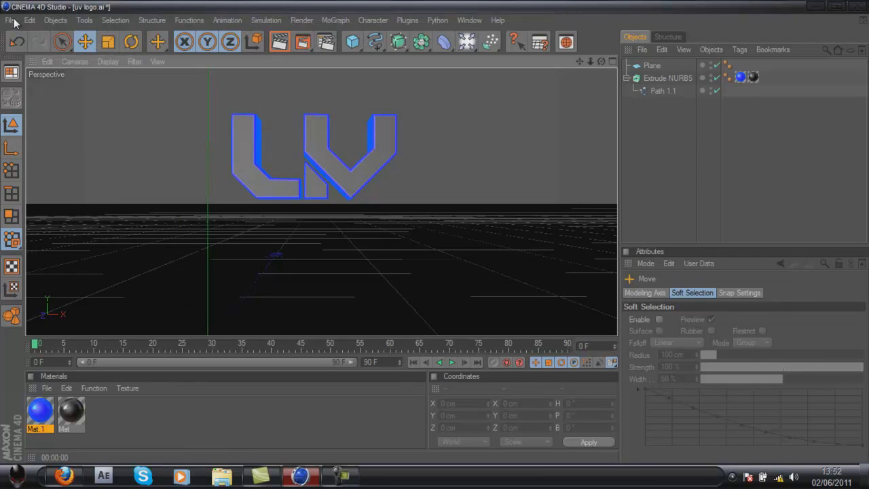
{"action": "left_click", "coordinate": [303, 42]}
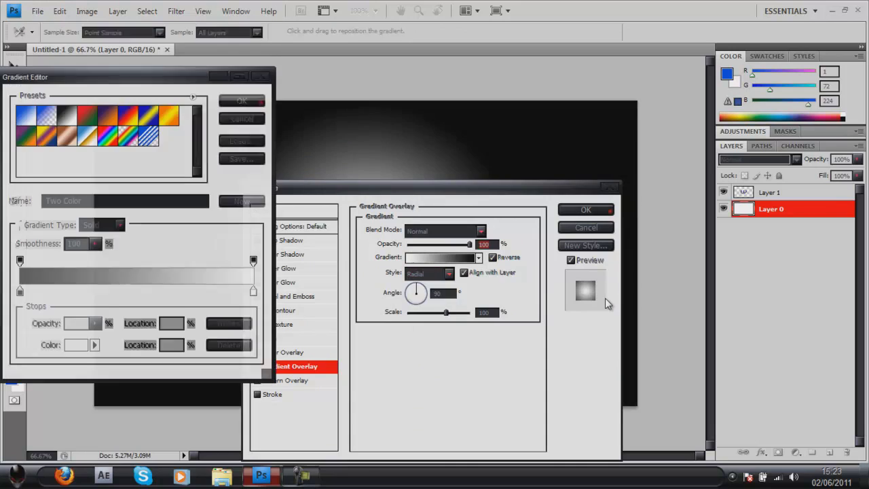
Apply the reversed radial grey Gradient Overlay to Layer 0.
{"action": "key", "text": "Return"}
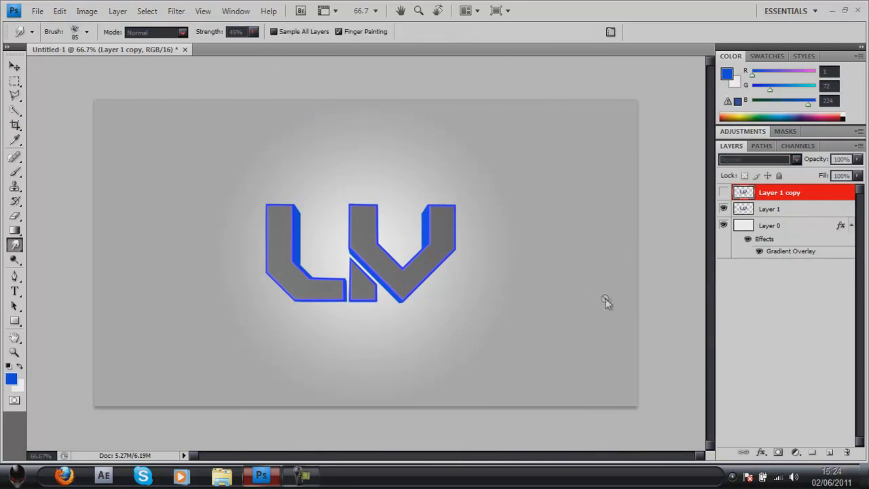
On Layer 1, smudge blue streaks outward from the L and V edges.
{"action": "key", "text": "alt+bracketleft"}
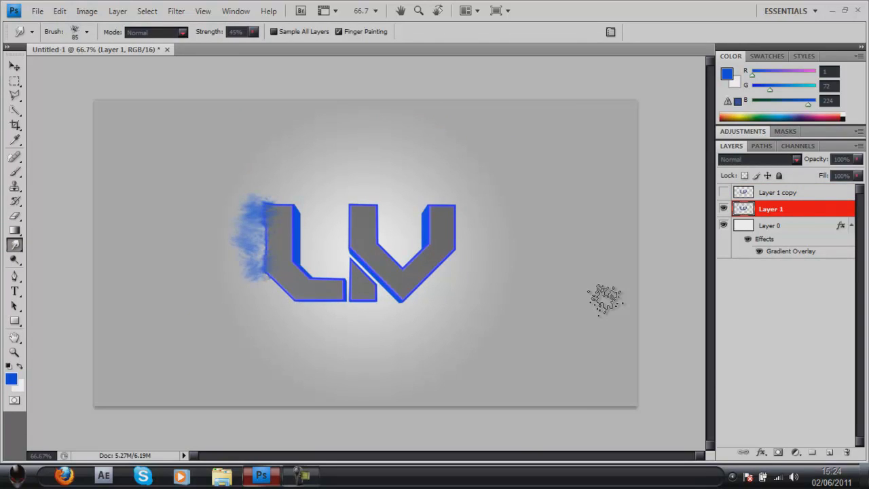
{"action": "left_click_drag", "start_coordinate": [266, 272], "coordinate": [278, 307]}
{"action": "left_click_drag", "start_coordinate": [350, 297], "coordinate": [411, 299]}
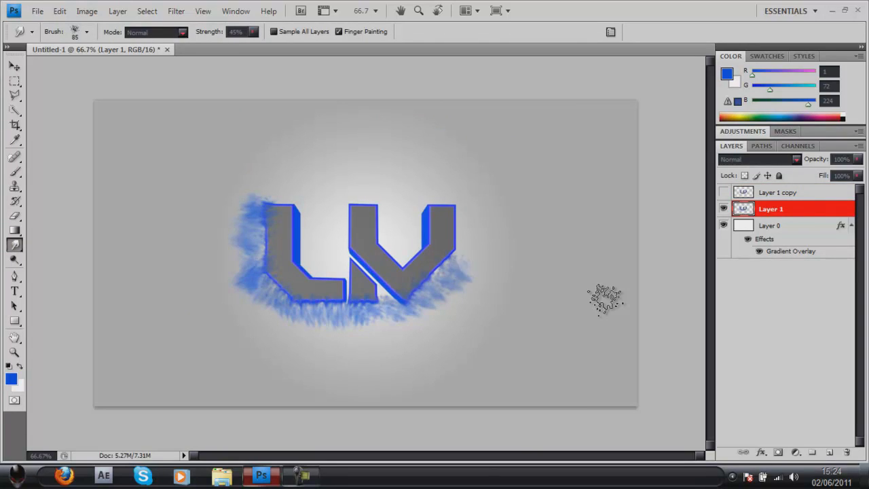
{"action": "mouse_move", "coordinate": [381, 203]}
{"action": "left_mouse_down"}
{"action": "mouse_move", "coordinate": [271, 204]}
{"action": "mouse_move", "coordinate": [415, 201]}
{"action": "left_mouse_up"}
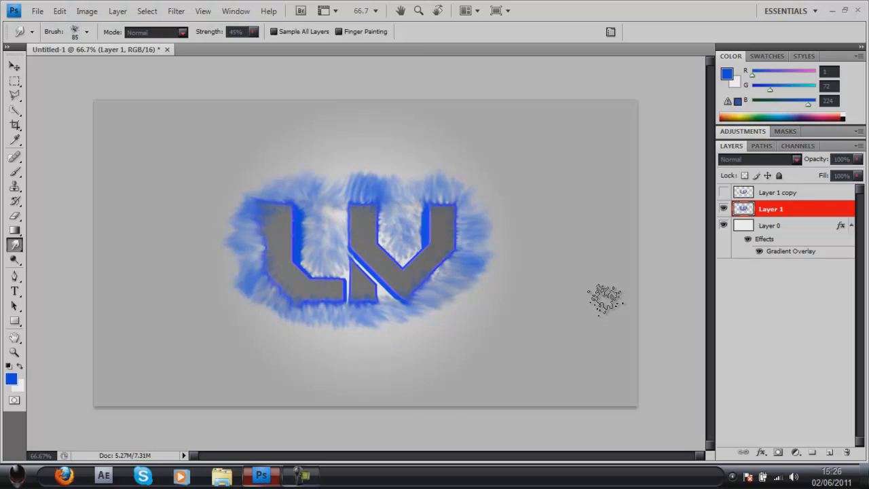
{"action": "key", "text": "v"}
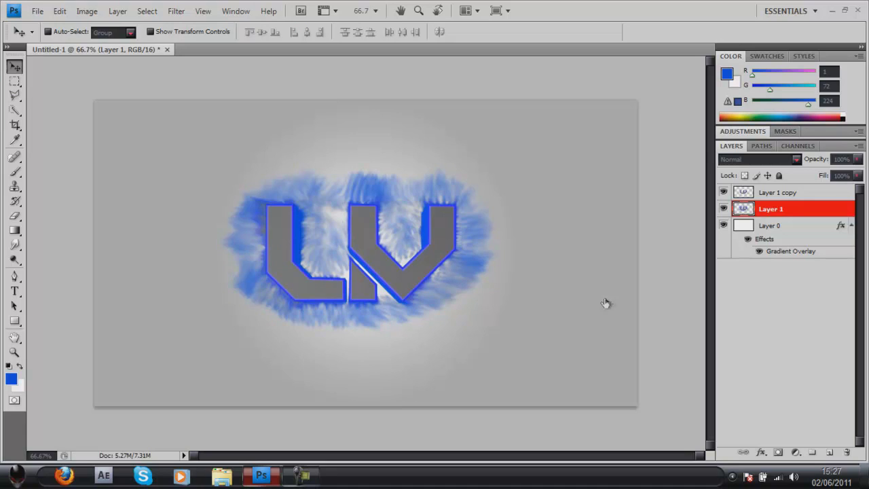
Add old paper.jpg stretched across the canvas below Layer 1, blended Overlay at 65%.
{"action": "key", "text": "ctrl+o"}
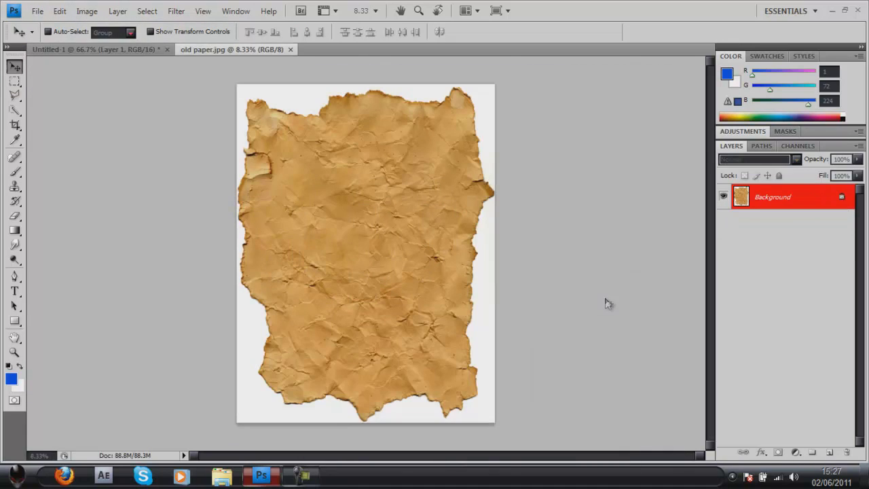
{"action": "key", "text": "ctrl+c"}
{"action": "key", "text": "ctrl+Tab"}
{"action": "key", "text": "ctrl+v"}
{"action": "key", "text": "ctrl+t"}
{"action": "left_click_drag", "start_coordinate": [603, 297], "coordinate": [605, 299]}
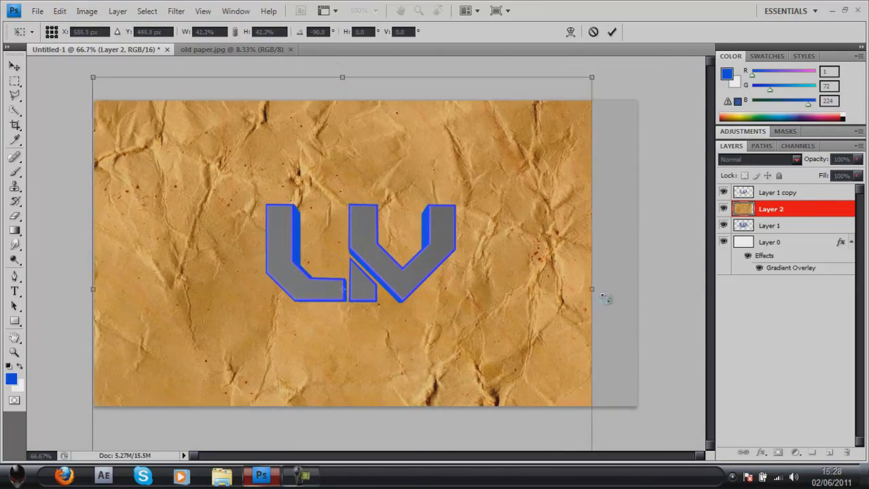
{"action": "left_click_drag", "start_coordinate": [605, 297], "coordinate": [605, 298]}
{"action": "key", "text": "ctrl+bracketleft"}
{"action": "key", "text": "Return"}
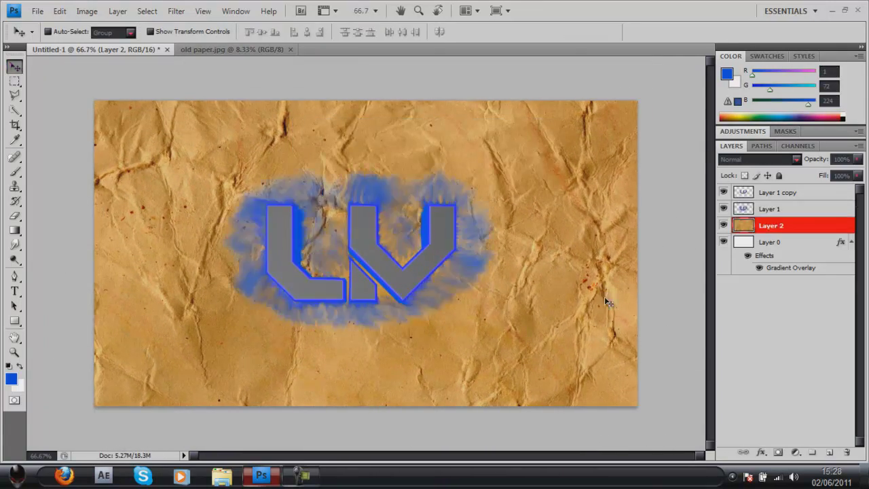
{"action": "key", "text": "shift+alt+o"}
{"action": "key", "text": "6"}
{"action": "key", "text": "5"}
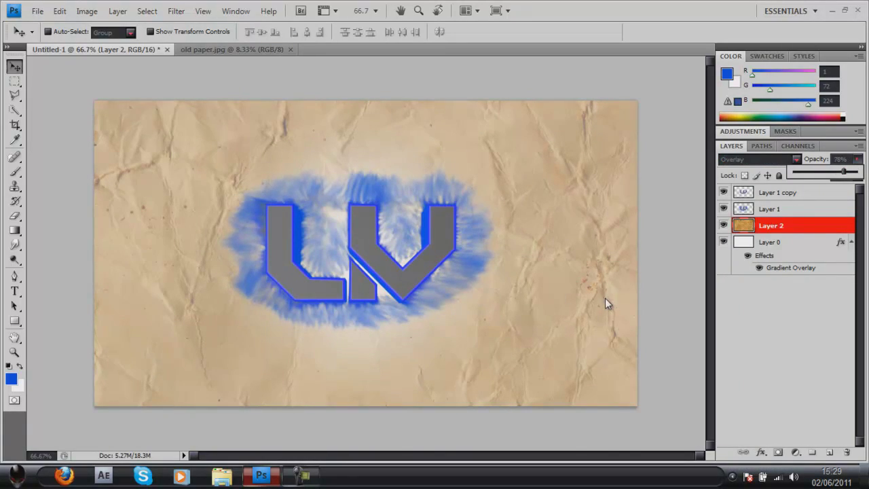
Paste the orange Render 4 shards as an Overlay layer on the right side.
{"action": "key", "text": "ctrl+o"}
{"action": "key", "text": "Return"}
{"action": "key", "text": "ctrl+Tab"}
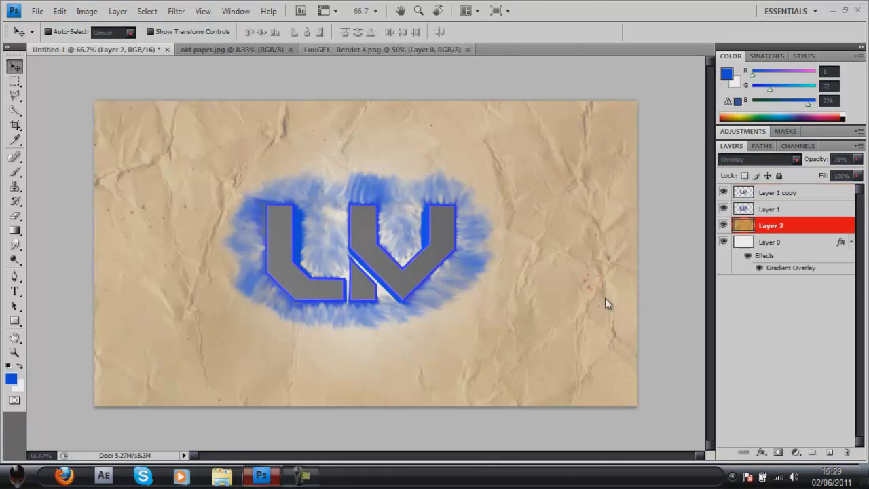
{"action": "key", "text": "ctrl+shift+Tab"}
{"action": "key", "text": "ctrl+a"}
{"action": "key", "text": "ctrl+c"}
{"action": "key", "text": "ctrl+Tab"}
{"action": "key", "text": "ctrl+v"}
{"action": "key", "text": "shift+alt+o"}
{"action": "key", "text": "ctrl+t"}
{"action": "key", "text": "Return"}
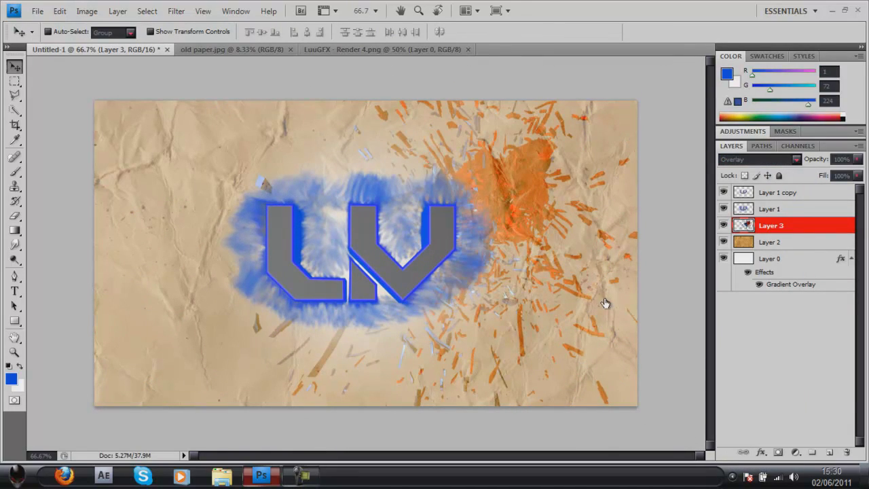
Add a colorized Hue/Saturation adjustment that tints the splatter toward blue.
{"action": "key", "text": "ctrl+u"}
{"action": "key", "text": "alt+o"}
{"action": "key", "text": "i"}
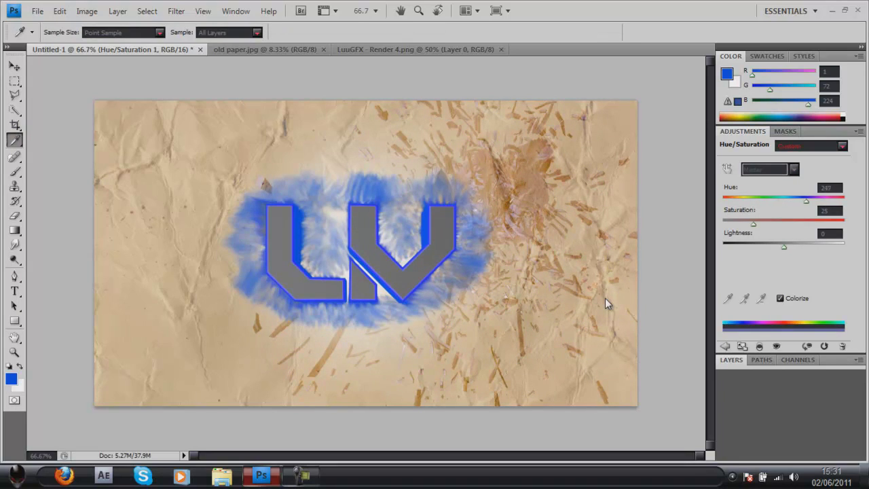
Erase parts of render Layer 3 and blur the glow on the Layer 1 copy.
{"action": "key", "text": "F7"}
{"action": "key", "text": "e"}
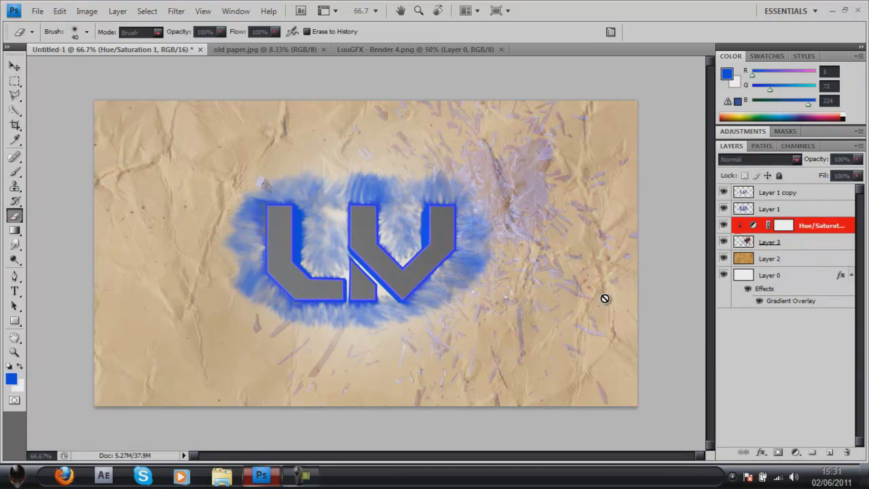
{"action": "key", "text": "alt+bracketleft"}
{"action": "key", "text": "F5"}
{"action": "key", "text": "F5"}
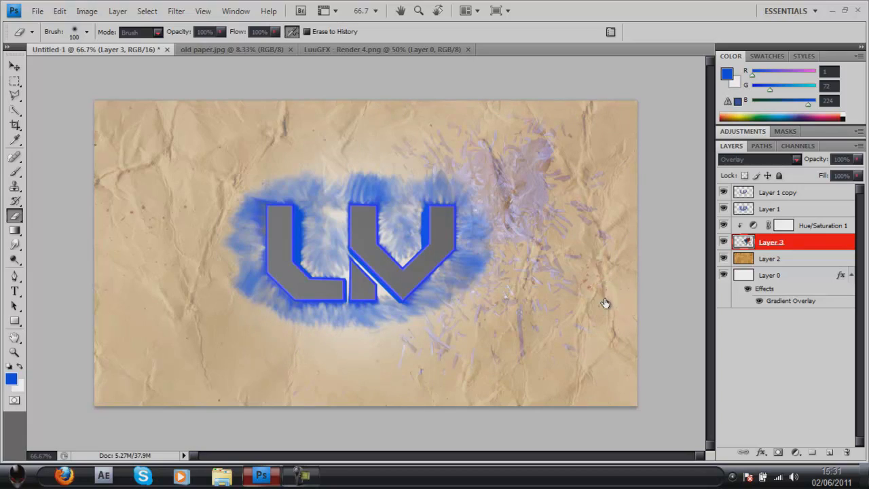
{"action": "key", "text": "alt+bracketright"}
{"action": "key", "text": "alt+bracketright"}
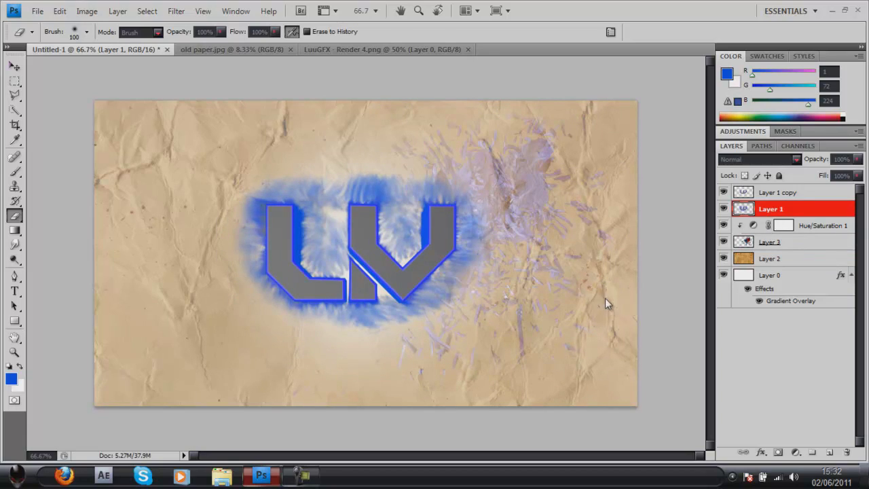
{"action": "key", "text": "v"}
{"action": "key", "text": "alt+bracketright"}
{"action": "key", "text": "r"}
{"action": "key", "text": "shift+r"}
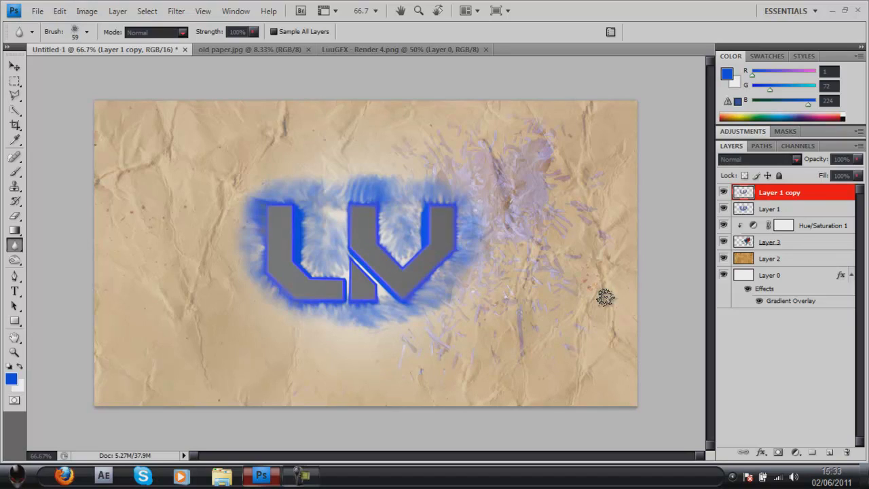
Duplicate the Hue/Saturation adjustment, clip it to Layer 1 copy, and tint the paper Colorize 215/18/-36.
{"action": "key", "text": "v"}
{"action": "key", "text": "alt+bracketleft"}
{"action": "key", "text": "alt+bracketleft"}
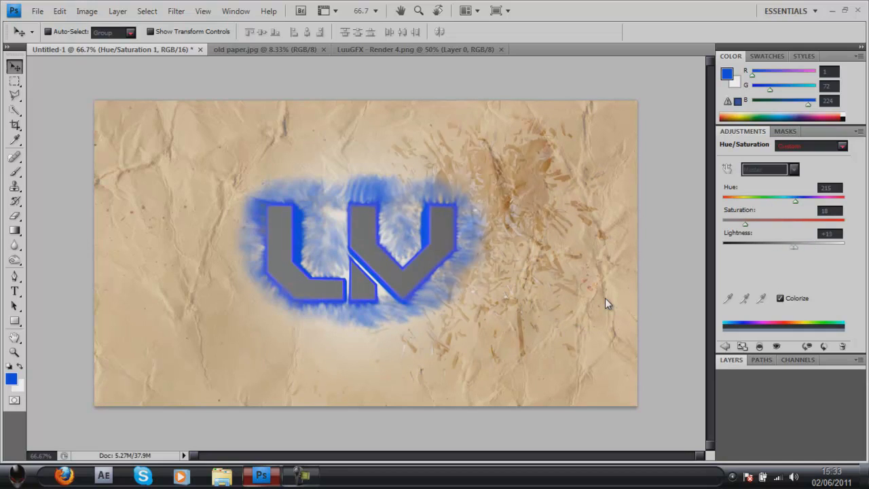
{"action": "key", "text": "ctrl+j"}
{"action": "key", "text": "ctrl+bracketright"}
{"action": "key", "text": "ctrl+alt+g"}
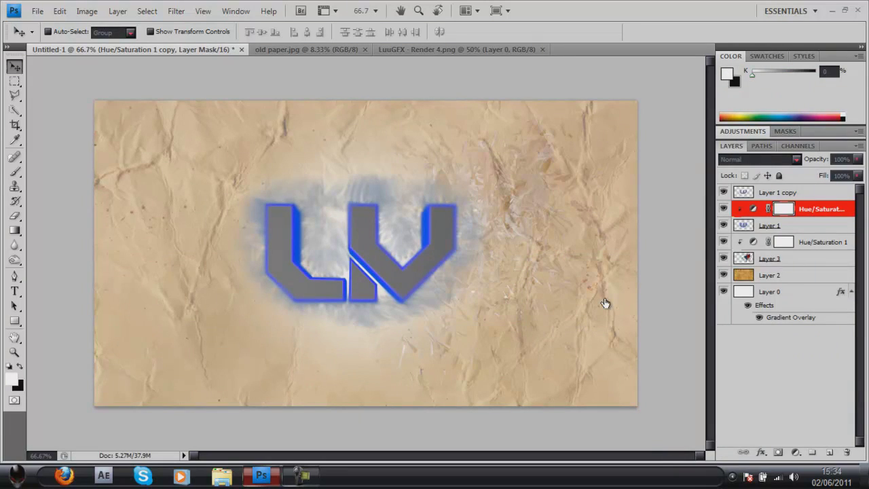
{"action": "key", "text": "ctrl+bracketleft"}
{"action": "key", "text": "ctrl+bracketleft"}
{"action": "key", "text": "ctrl+bracketleft"}
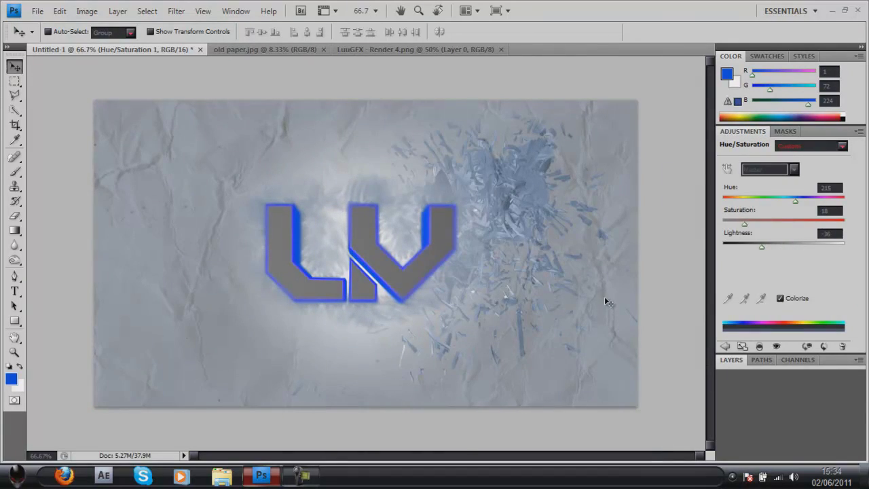
Open the Render 5 image as its own document.
{"action": "key", "text": "F7"}
{"action": "key", "text": "ctrl+o"}
{"action": "key", "text": "Return"}
Paste Render 5 into the logo document as Layer 4, rotated about 15°.
{"action": "key", "text": "ctrl+a"}
{"action": "key", "text": "ctrl+c"}
{"action": "key", "text": "ctrl+Tab"}
{"action": "key", "text": "ctrl+v"}
{"action": "key", "text": "ctrl+t"}
{"action": "left_click_drag", "start_coordinate": [604, 297], "coordinate": [604, 299]}
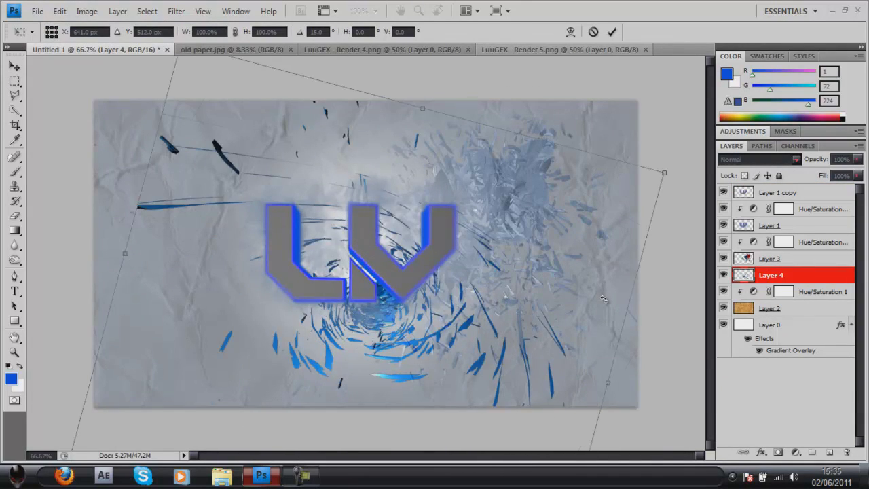
{"action": "key", "text": "Return"}
Duplicate the Hue/Saturation adjustment and blend Layer 4 as Overlay at 67% opacity.
{"action": "right_click", "coordinate": [809, 291]}
{"action": "left_click", "coordinate": [707, 223]}
{"action": "right_click", "coordinate": [809, 275]}
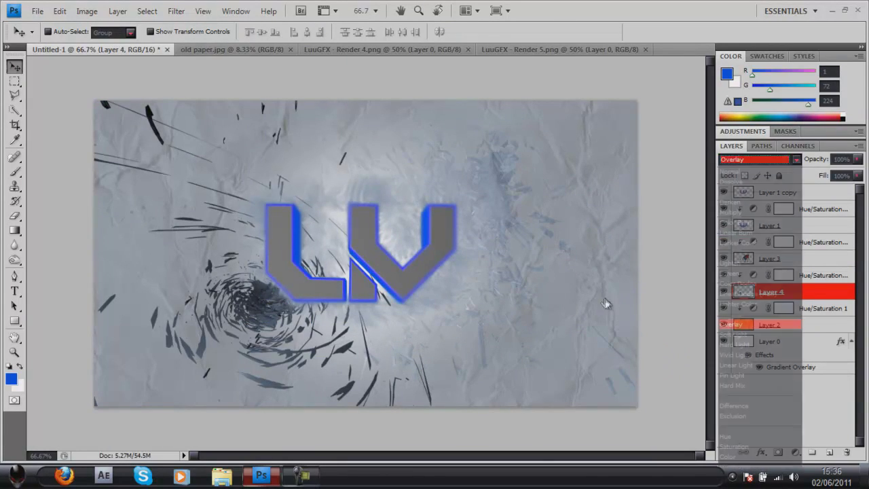
{"action": "key", "text": "Return"}
{"action": "key", "text": "6"}
{"action": "key", "text": "7"}
Erase Layer 4's edges, nudge its shards right, and browse the 3D Renders folder.
{"action": "key", "text": "e"}
{"action": "key", "text": "ctrl+shift+Right"}
{"action": "key", "text": "ctrl+shift+Right"}
{"action": "key", "text": "ctrl+shift+Right"}
{"action": "key", "text": "ctrl+shift+Right"}
{"action": "key", "text": "alt+bracketright"}
{"action": "key", "text": "alt+bracketright"}
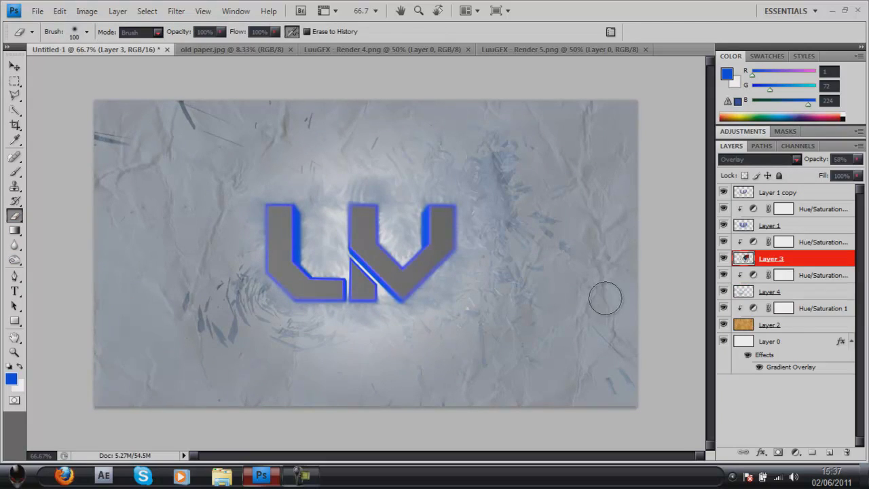
{"action": "key", "text": "v"}
{"action": "key", "text": "ctrl+o"}
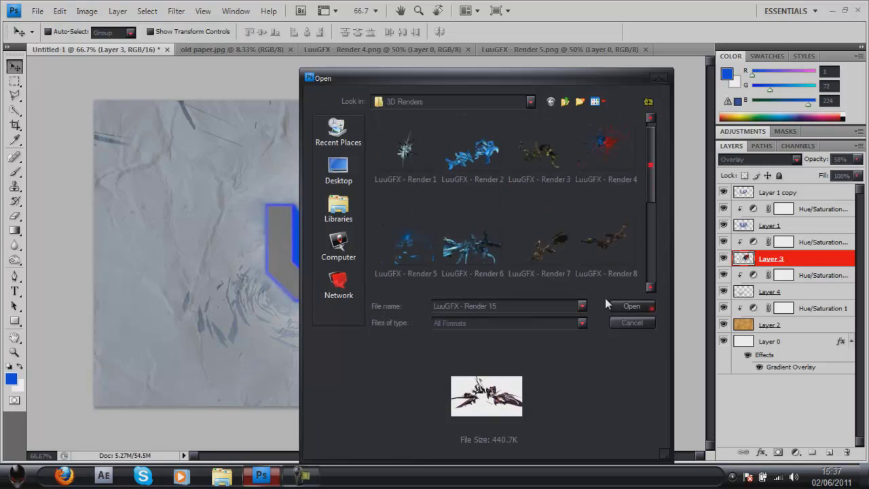
Paste Render 8 into the logo document as Layer 5 and close the render documents.
{"action": "key", "text": "Return"}
{"action": "key", "text": "m"}
{"action": "key", "text": "ctrl+a"}
{"action": "key", "text": "ctrl+c"}
{"action": "key", "text": "ctrl+Tab"}
{"action": "key", "text": "ctrl+v"}
{"action": "key", "text": "ctrl+Tab"}
{"action": "key", "text": "ctrl+w"}
{"action": "key", "text": "ctrl+w"}
Place Layer 5 below Layer 4, rotate it about 30°, and blend it as Overlay at lower opacity.
{"action": "key", "text": "ctrl+bracketright"}
{"action": "key", "text": "v"}
{"action": "key", "text": "ctrl+bracketleft"}
{"action": "key", "text": "ctrl+bracketleft"}
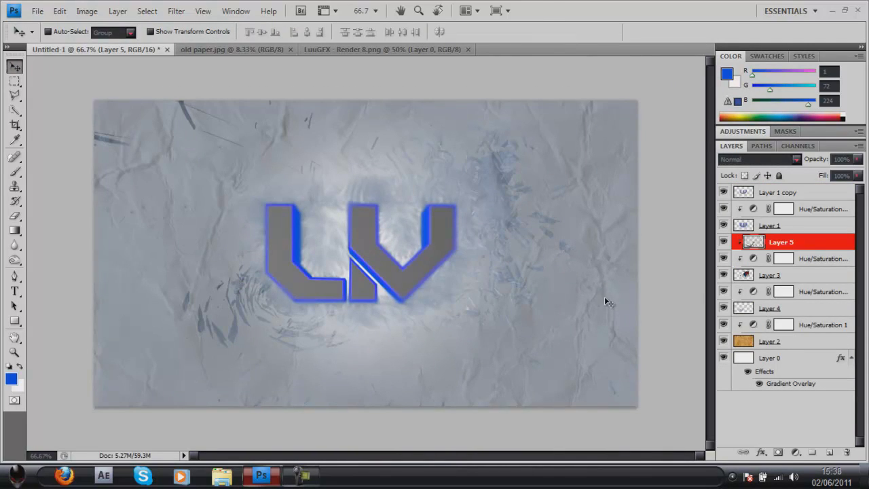
{"action": "key", "text": "ctrl+bracketleft"}
{"action": "key", "text": "ctrl+bracketleft"}
{"action": "key", "text": "ctrl+t"}
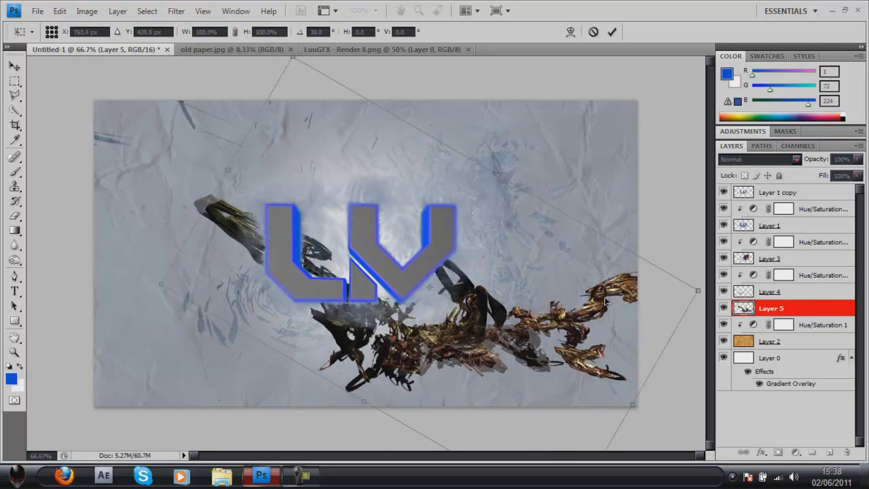
{"action": "key", "text": "Return"}
{"action": "key", "text": "shift+alt+o"}
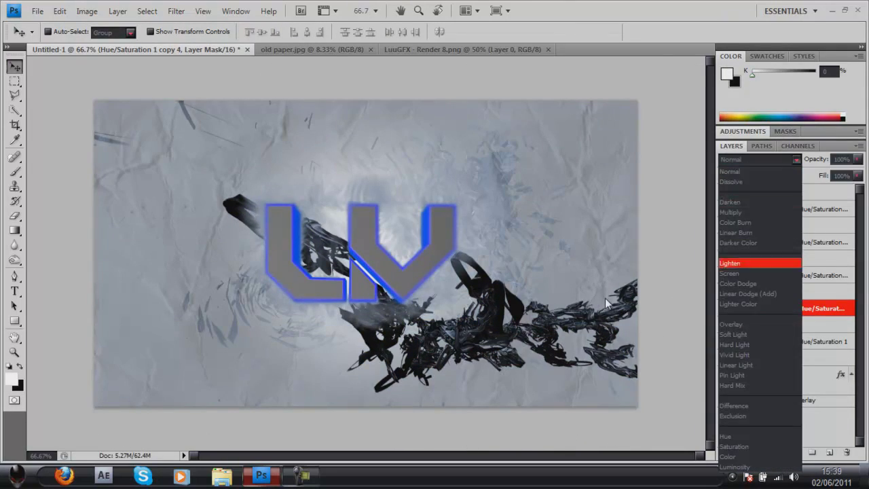
{"action": "key", "text": "5"}
{"action": "key", "text": "6"}
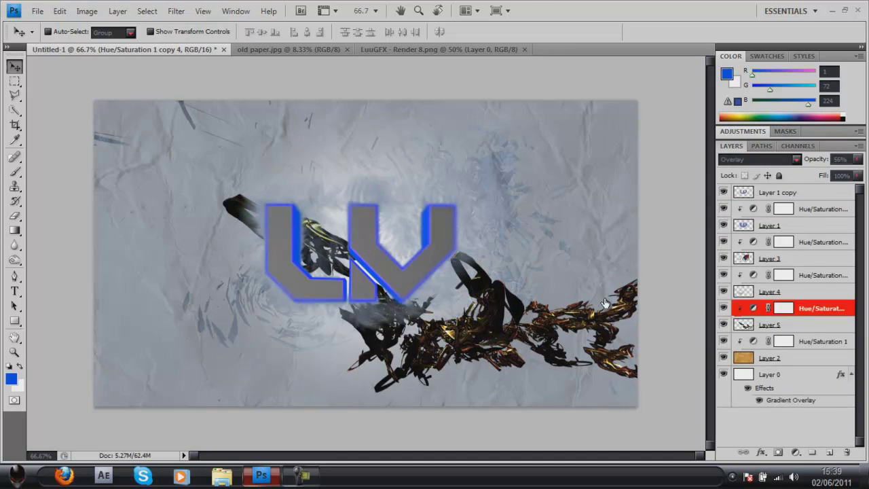
Clip a duplicate Hue/Saturation adjustment to Layer 5 and scale and rotate the Render 8 shards.
{"action": "key", "text": "ctrl+alt+g"}
{"action": "key", "text": "alt+bracketright"}
{"action": "key", "text": "ctrl+j"}
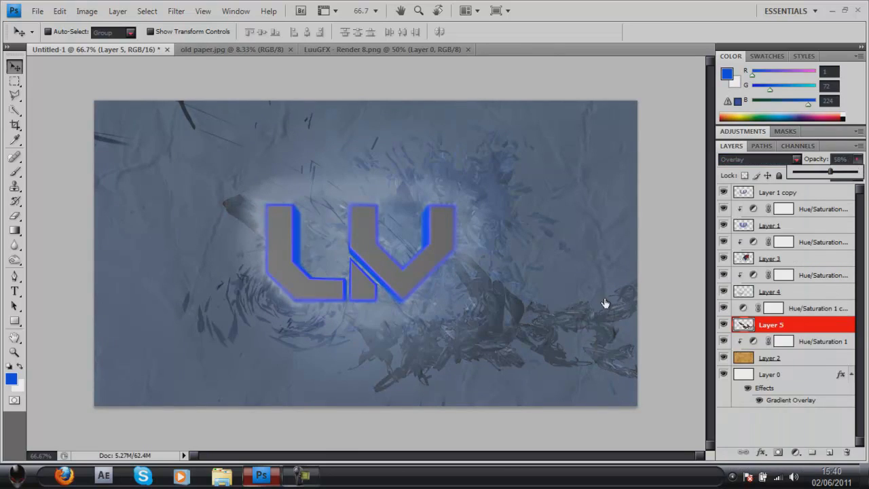
{"action": "key", "text": "ctrl+t"}
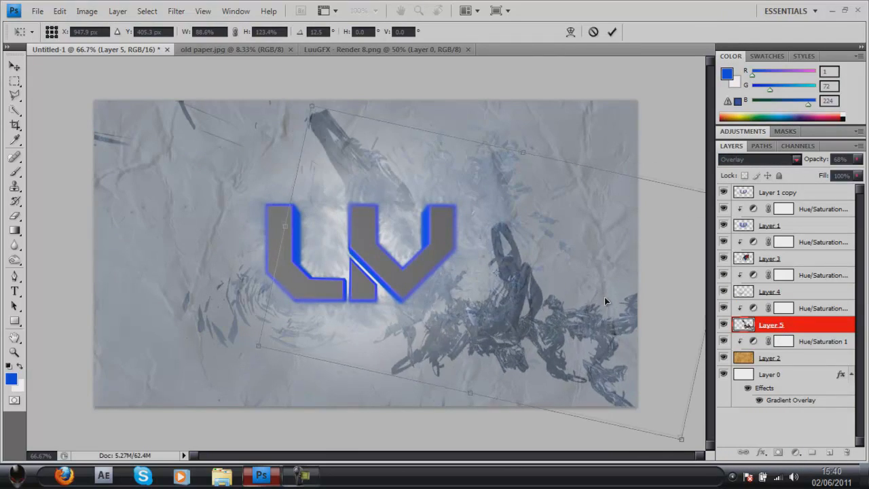
{"action": "key", "text": "Return"}
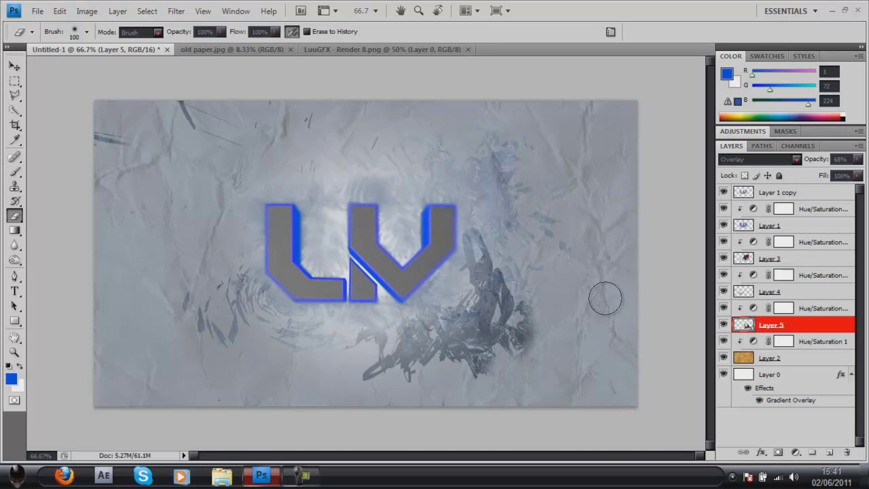
Step back through the shard transforms to restore their lower-centre placement and erase the excess.
{"action": "key", "text": "ctrl+z"}
{"action": "key", "text": "v"}
{"action": "key", "text": "ctrl+alt+z"}
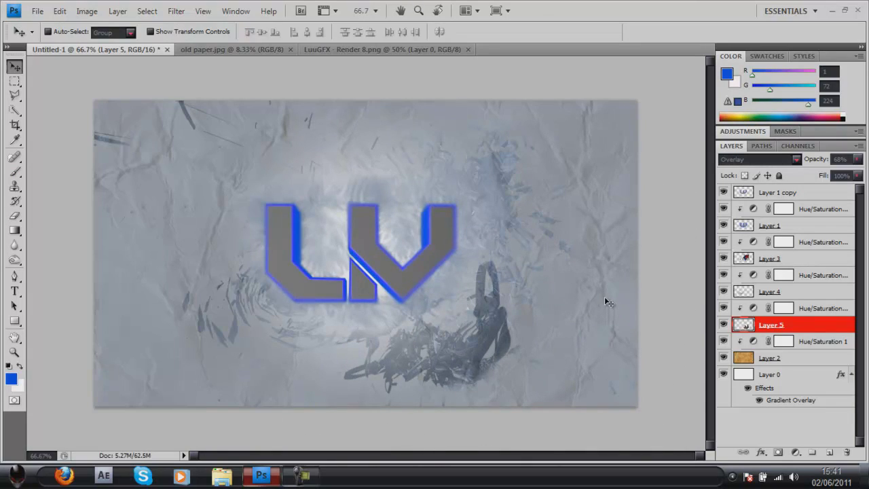
{"action": "key", "text": "e"}
{"action": "key", "text": "ctrl+alt+z"}
{"action": "key", "text": "v"}
{"action": "key", "text": "ctrl+alt+z"}
{"action": "key", "text": "ctrl+alt+z"}
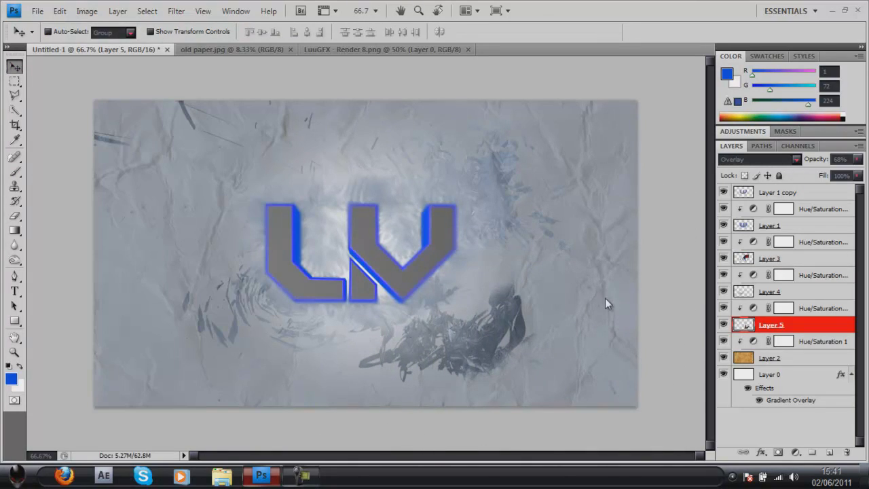
{"action": "key", "text": "ctrl+alt+z"}
{"action": "key", "text": "ctrl+alt+z"}
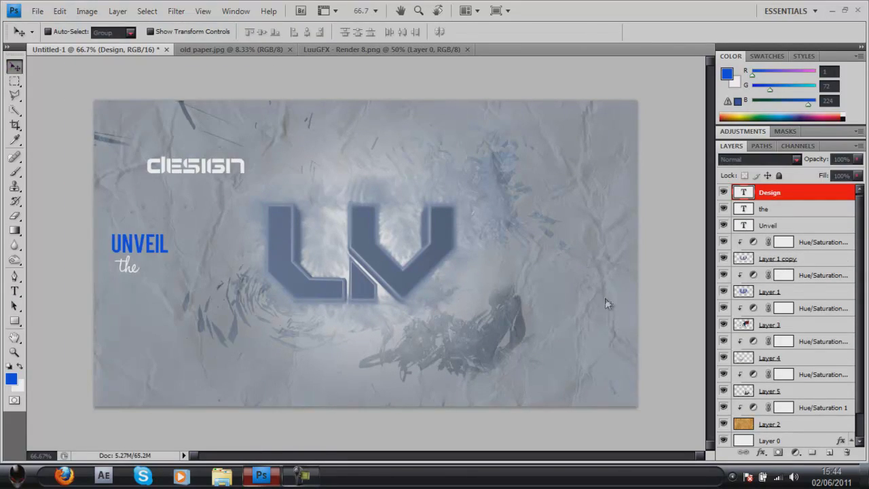
Nudge the word 'Design' left and up into its final place beside 'the'.
{"action": "key", "text": "Left"}
{"action": "key", "text": "Left"}
{"action": "key", "text": "Left"}
{"action": "key", "text": "Up"}
{"action": "key", "text": "Up"}
{"action": "key", "text": "Up"}
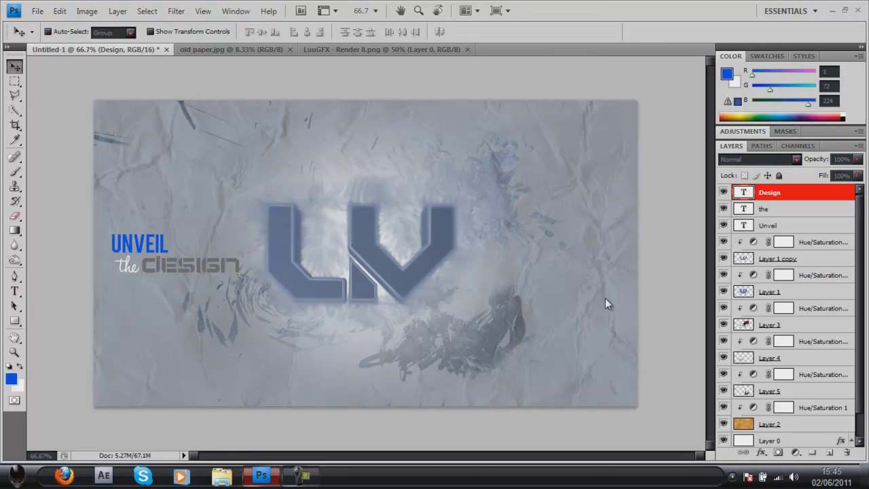